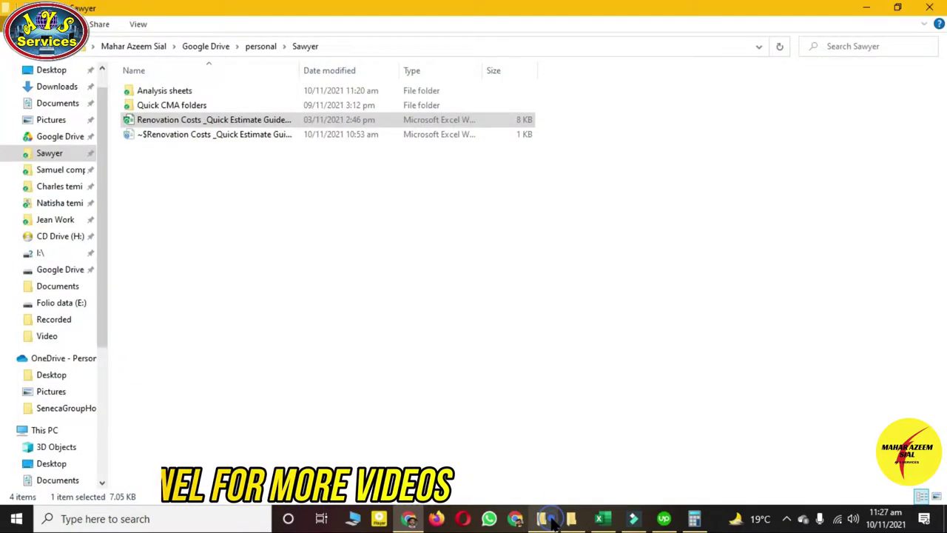
Open One Line CMA6529.pdf from Downloads, review the market analysis, then close it.
{"action": "left_click", "coordinate": [265, 212]}
{"action": "left_click", "coordinate": [46, 88]}
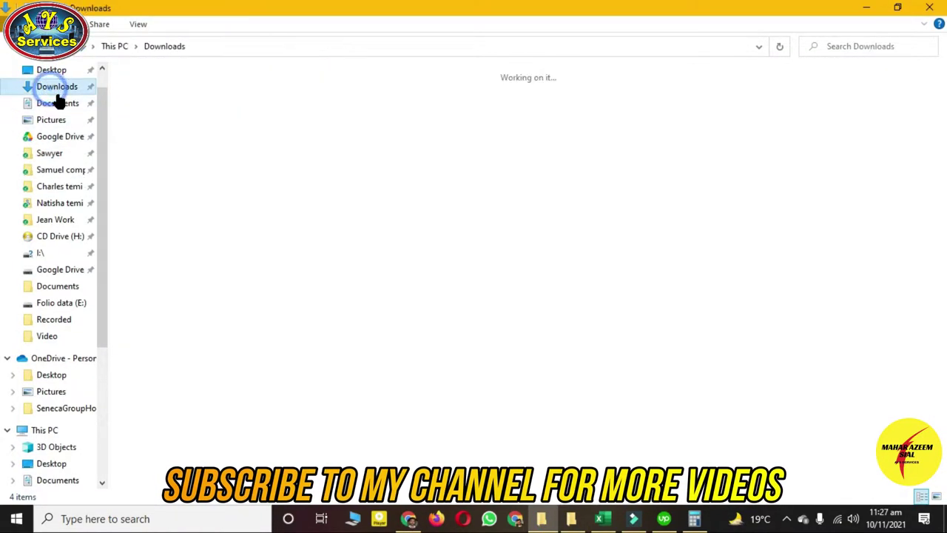
{"action": "left_click", "coordinate": [152, 131]}
{"action": "double_click", "coordinate": [152, 132]}
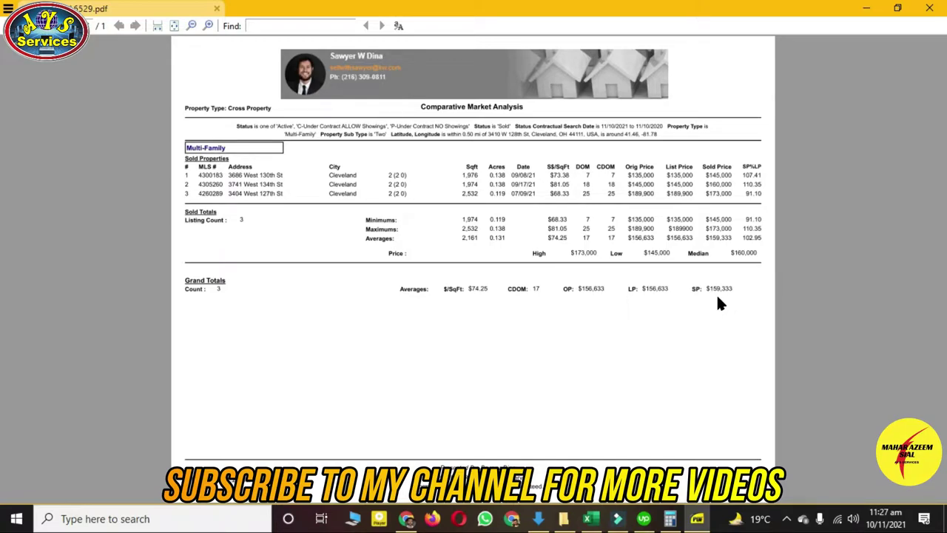
{"action": "left_click", "coordinate": [930, 9]}
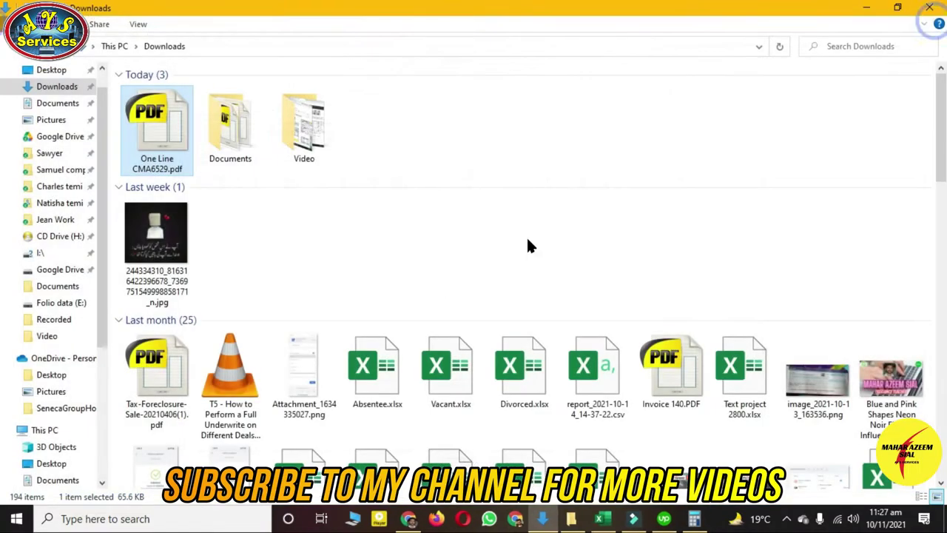
Rename One Line CMA6529.pdf to 'Quick CMA - 160K.pdf'.
{"action": "right_click", "coordinate": [160, 134]}
{"action": "left_click", "coordinate": [127, 473]}
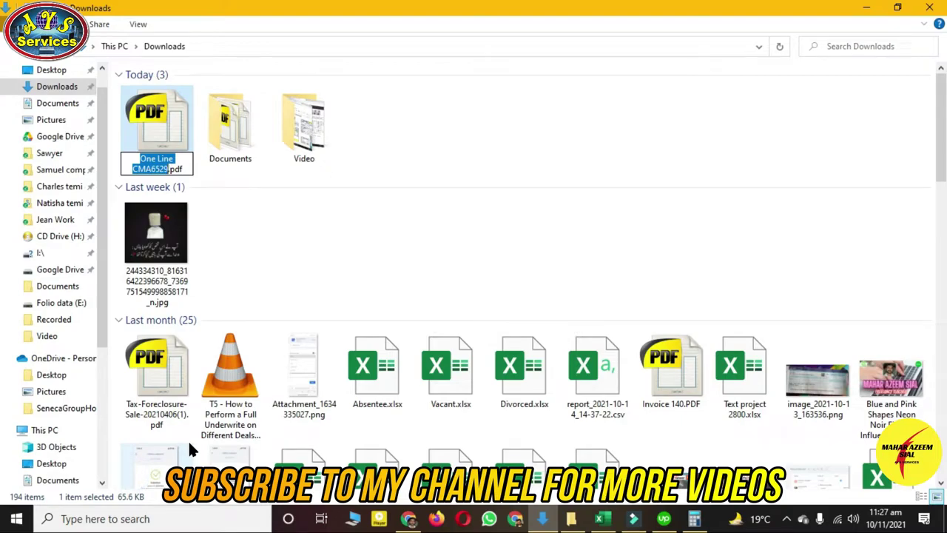
{"action": "key", "text": "BackSpace"}
{"action": "type", "text": "Qu"}
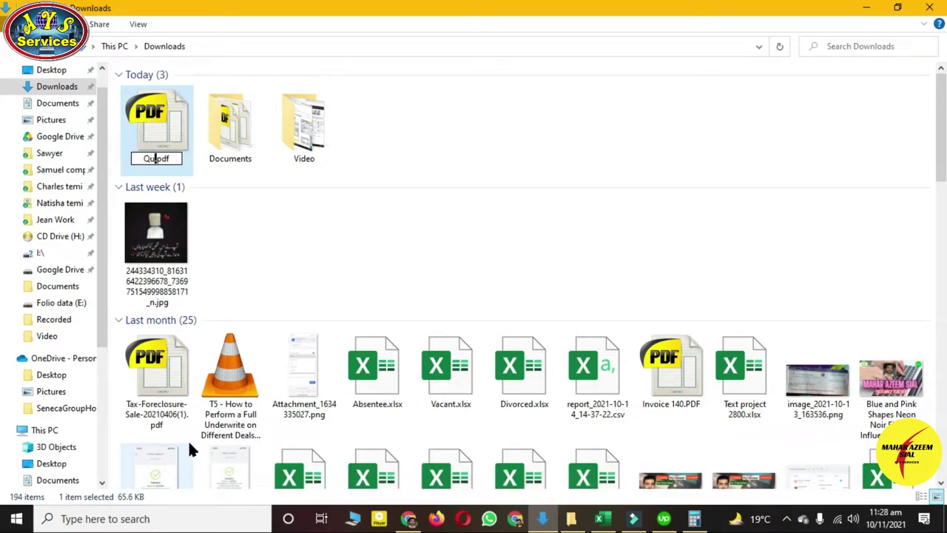
{"action": "type", "text": "ick C"}
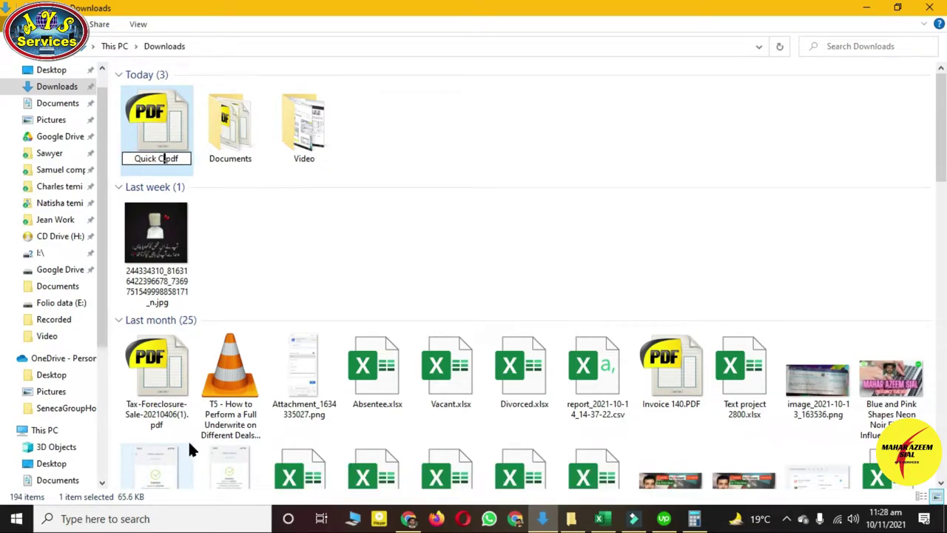
{"action": "type", "text": "MA - "}
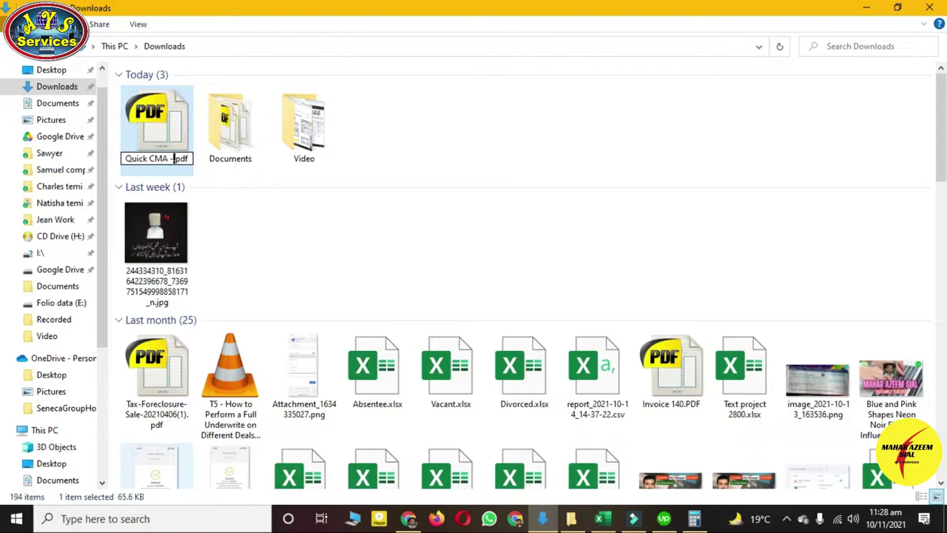
{"action": "type", "text": "160K"}
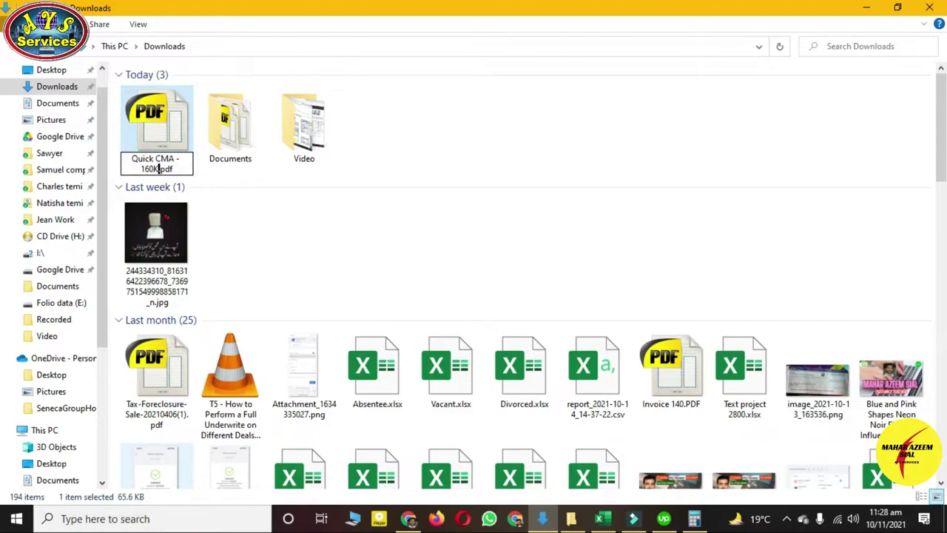
{"action": "key", "text": "Return"}
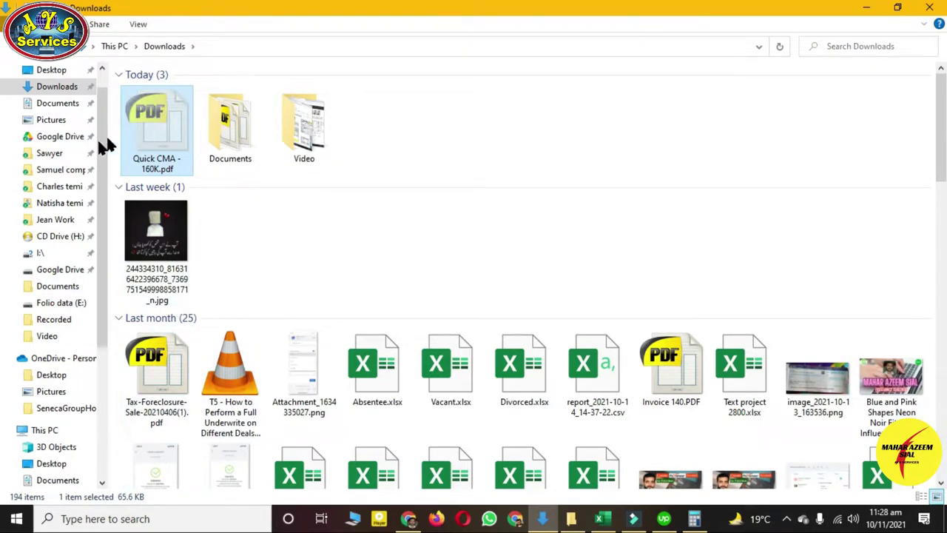
{"action": "left_click", "coordinate": [66, 154]}
Create a new folder under Sawyer > Quick CMA folders and paste Quick CMA - 160K.pdf into it.
{"action": "left_click", "coordinate": [177, 105]}
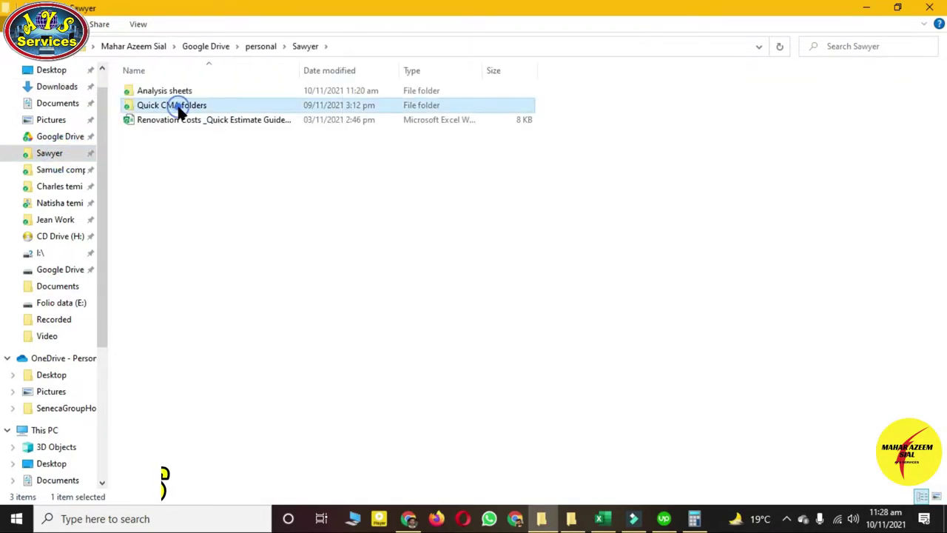
{"action": "double_click", "coordinate": [176, 105]}
{"action": "scroll", "coordinate": [637, 293], "scroll_direction": "down", "scroll_amount": 4}
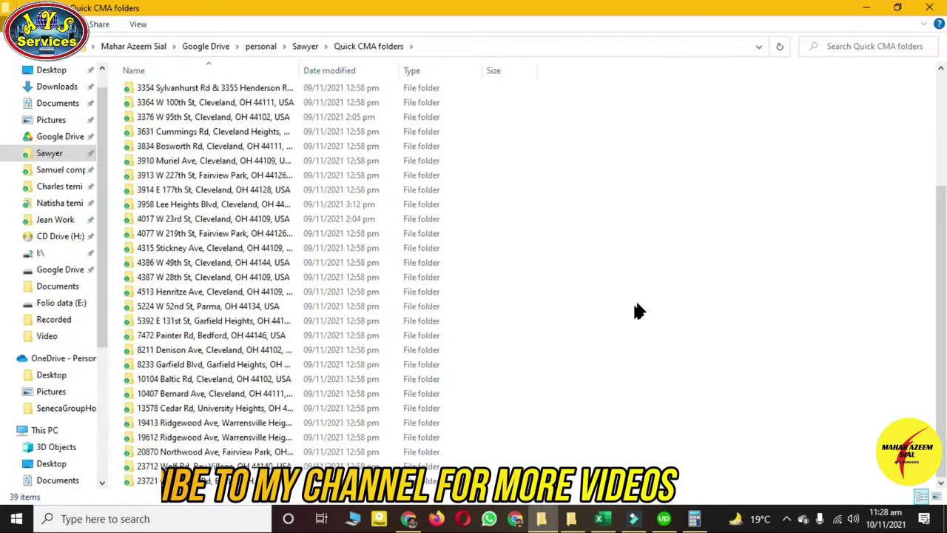
{"action": "right_click", "coordinate": [630, 313]}
{"action": "mouse_move", "coordinate": [588, 281]}
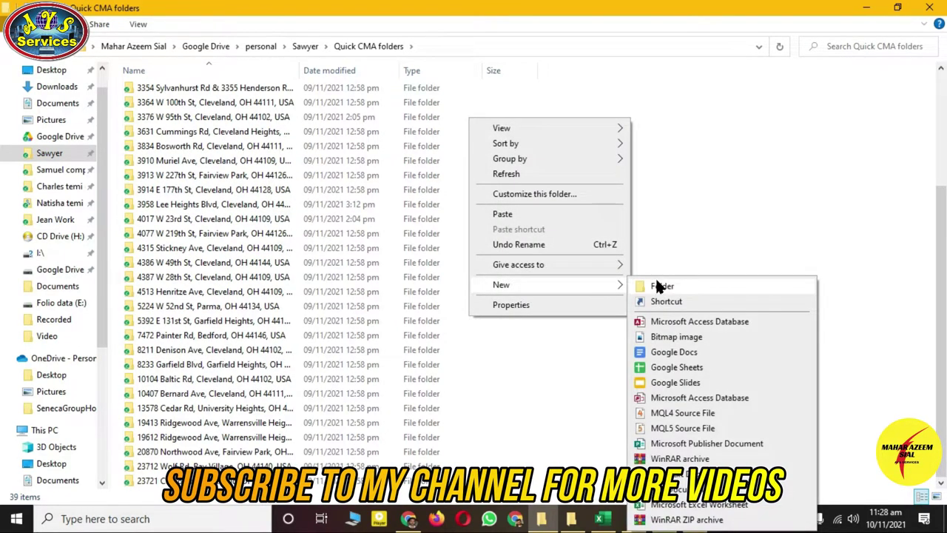
{"action": "left_click", "coordinate": [659, 287]}
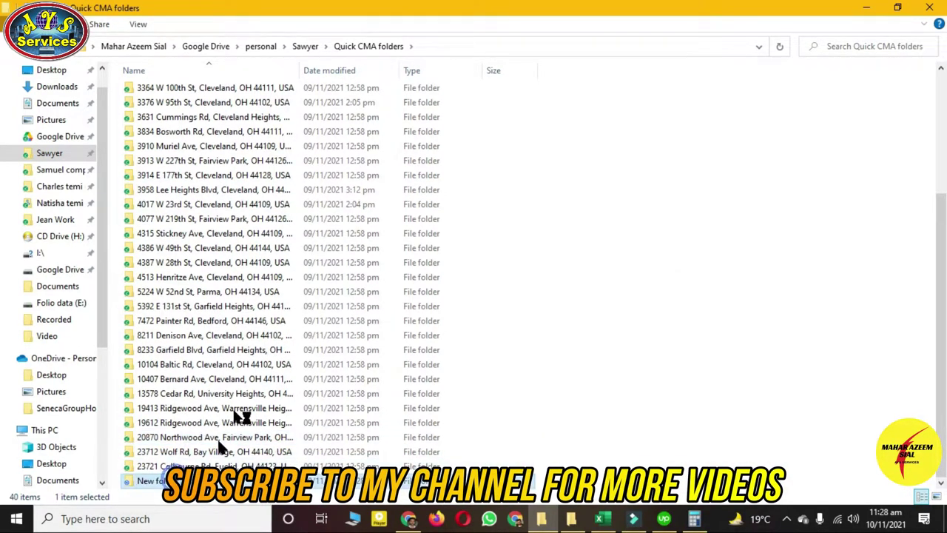
{"action": "key", "text": "Return"}
{"action": "key", "text": "ctrl+v"}
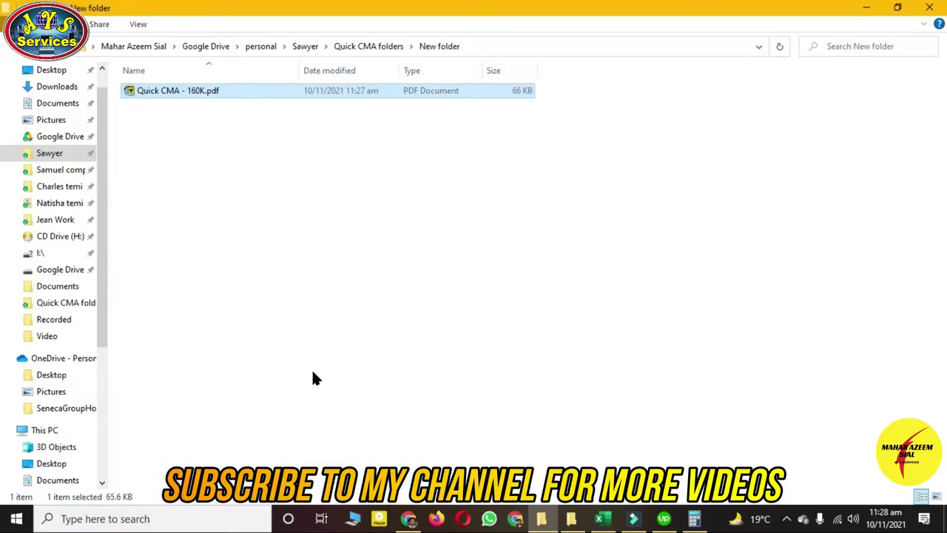
{"action": "left_click", "coordinate": [409, 519]}
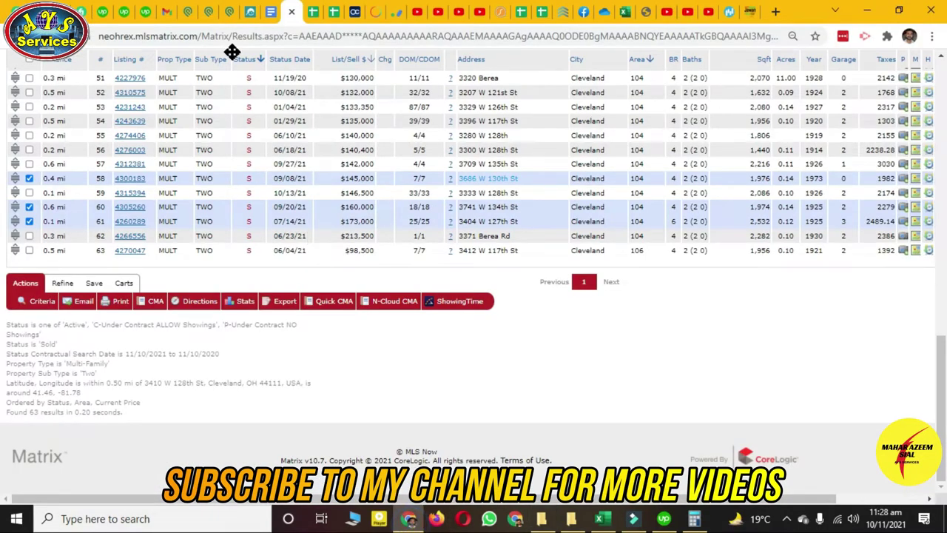
{"action": "left_click", "coordinate": [229, 13]}
{"action": "scroll", "coordinate": [348, 318], "scroll_direction": "down", "scroll_amount": 20}
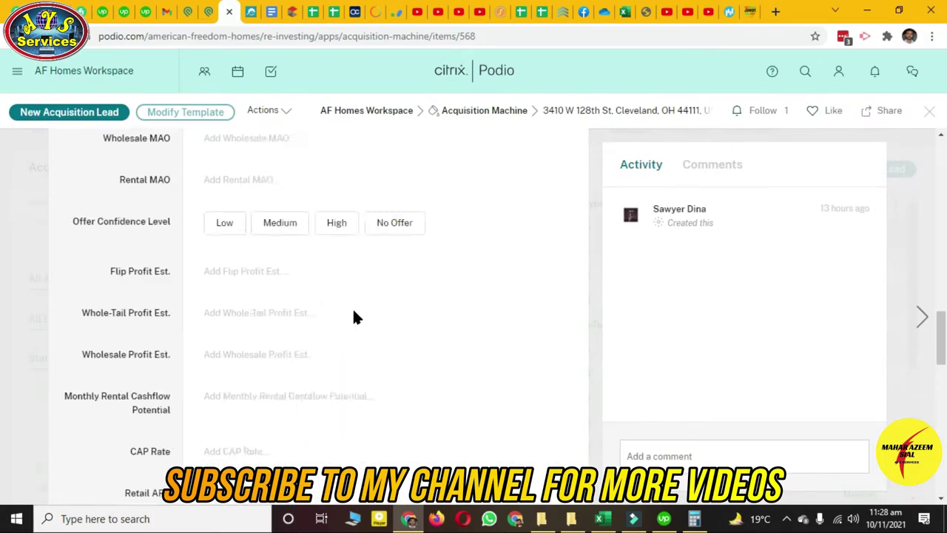
{"action": "left_click", "coordinate": [254, 359]}
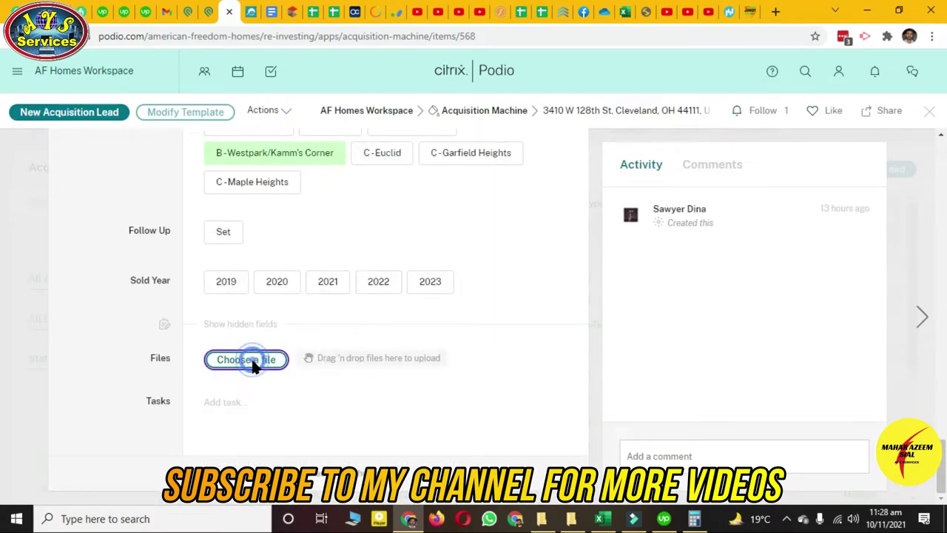
{"action": "left_click", "coordinate": [571, 519]}
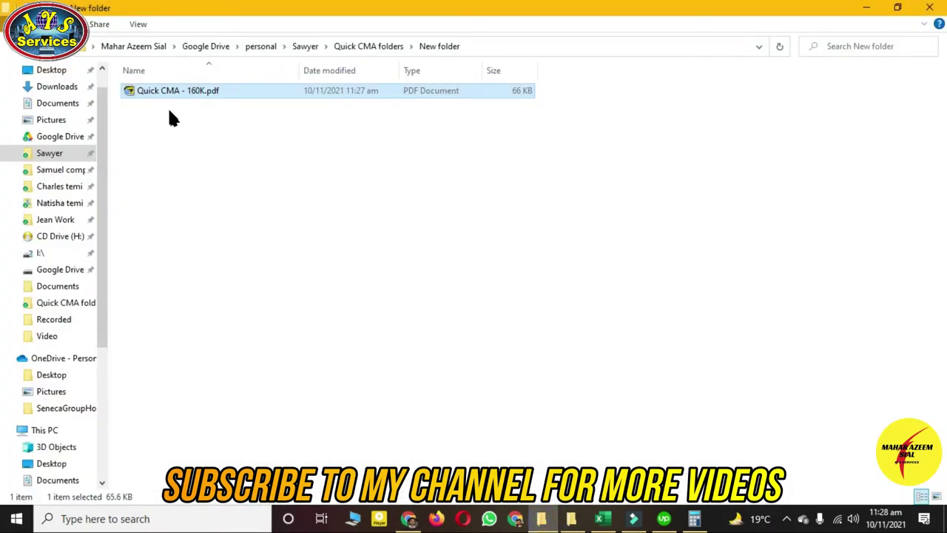
{"action": "left_click_drag", "start_coordinate": [169, 90], "coordinate": [535, 281]}
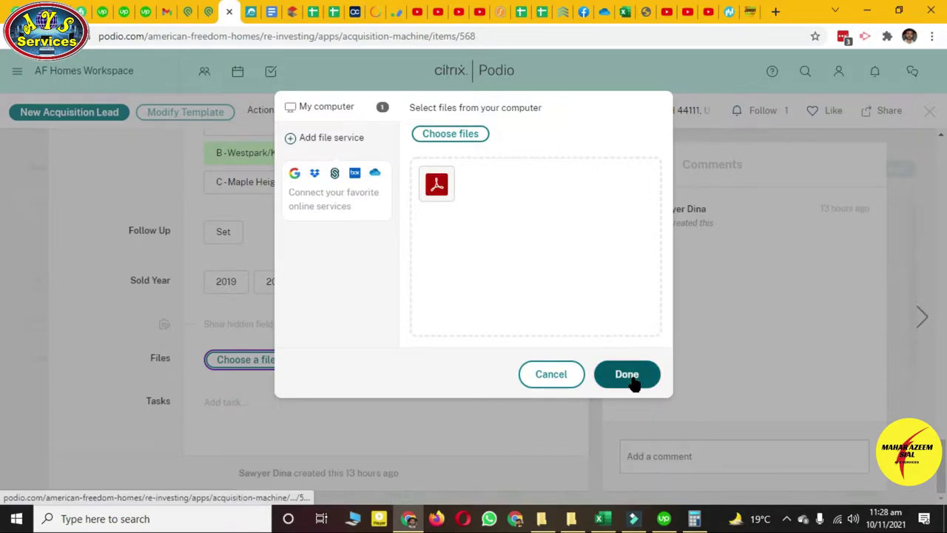
{"action": "left_click", "coordinate": [627, 374]}
{"action": "scroll", "coordinate": [415, 403], "scroll_direction": "up", "scroll_amount": 10}
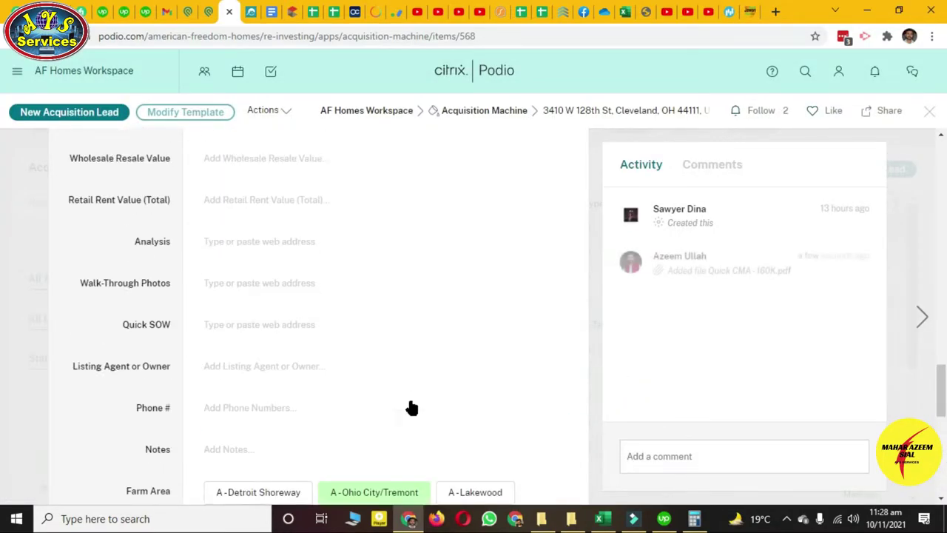
{"action": "scroll", "coordinate": [412, 408], "scroll_direction": "up", "scroll_amount": 15}
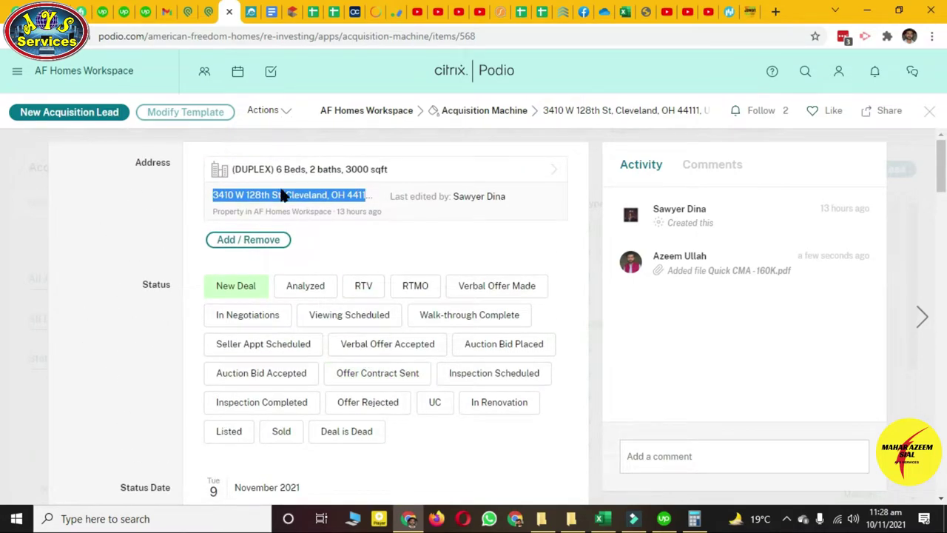
{"action": "left_click", "coordinate": [548, 517]}
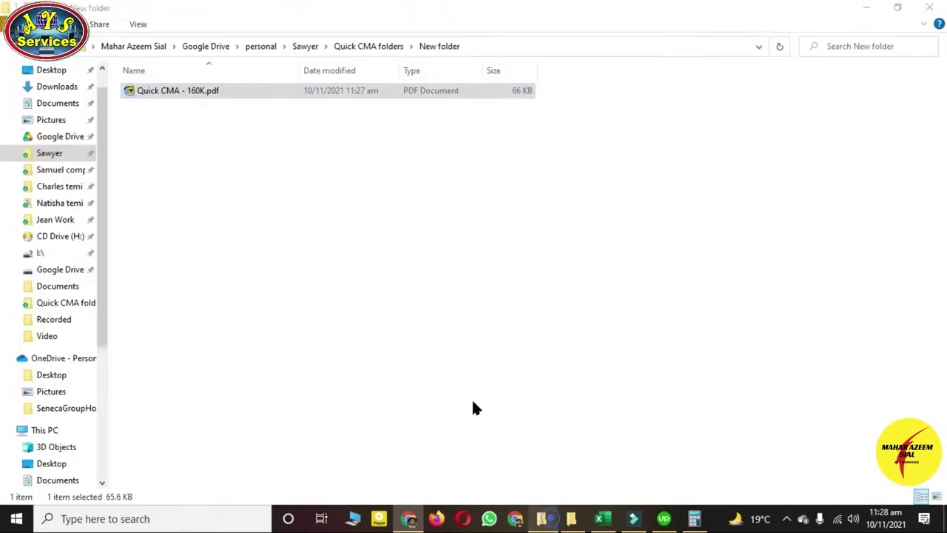
Rename the new folder to the property's street address by pasting it.
{"action": "key", "text": "alt+Up"}
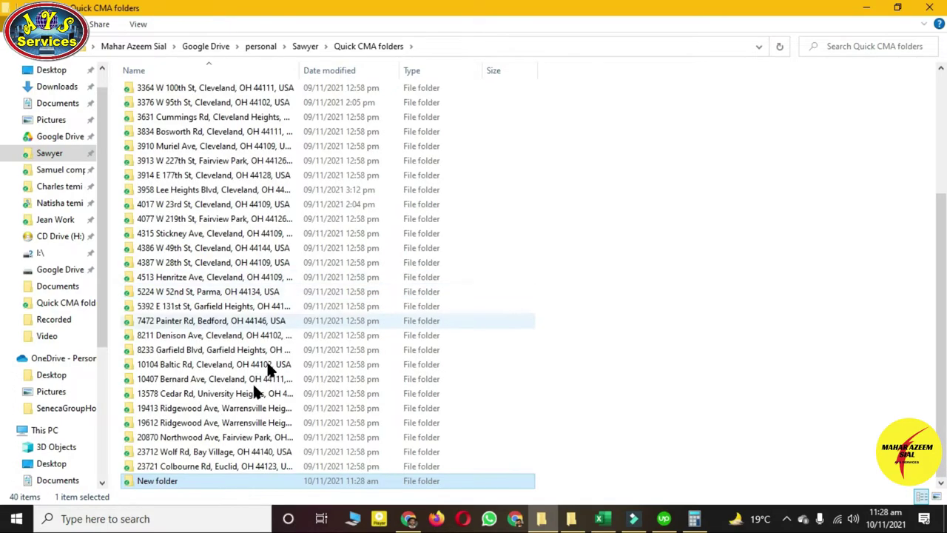
{"action": "right_click", "coordinate": [154, 478]}
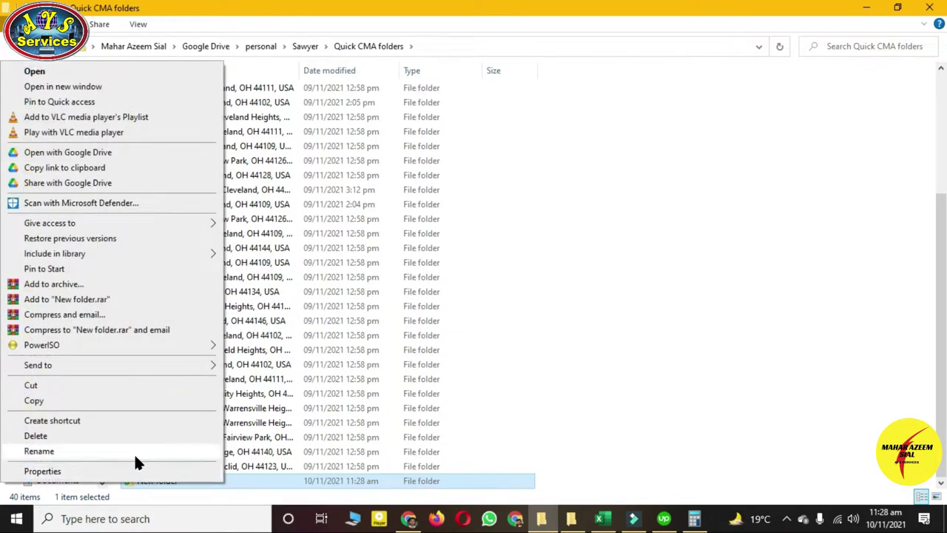
{"action": "left_click", "coordinate": [134, 451]}
{"action": "left_click", "coordinate": [718, 429]}
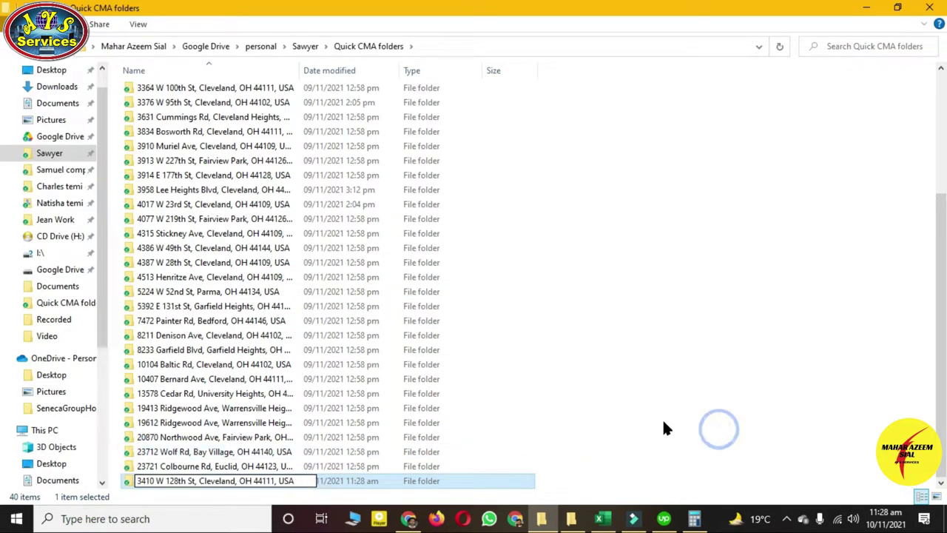
Minimize File Explorer to bring the Podio acquisition item back into view.
{"action": "scroll", "coordinate": [615, 385], "scroll_direction": "up", "scroll_amount": 4}
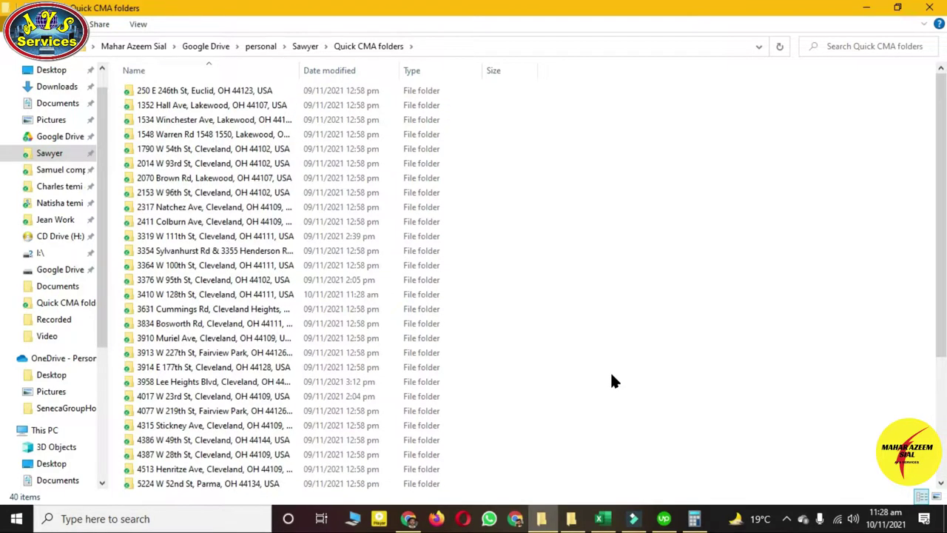
{"action": "scroll", "coordinate": [612, 381], "scroll_direction": "down", "scroll_amount": 4}
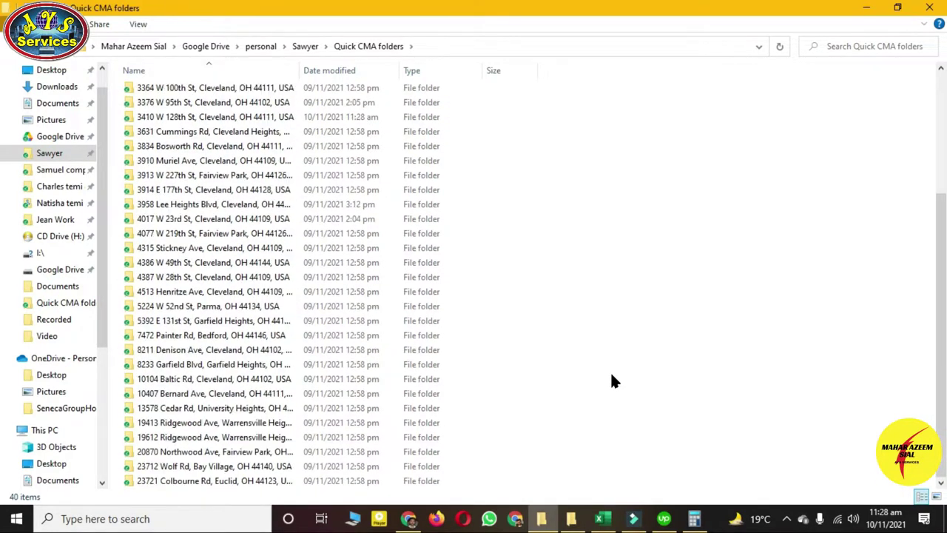
{"action": "left_click", "coordinate": [864, 8]}
{"action": "left_click", "coordinate": [565, 241]}
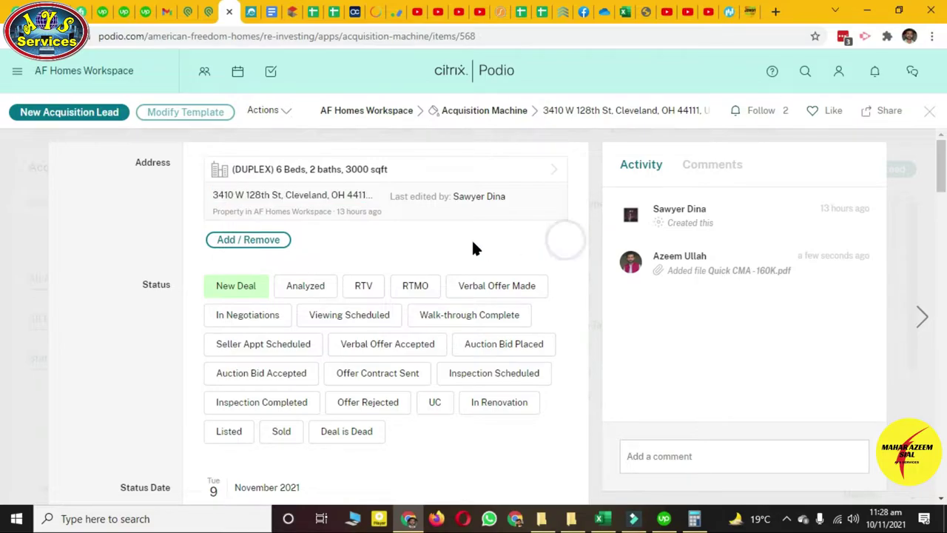
{"action": "left_click", "coordinate": [333, 16]}
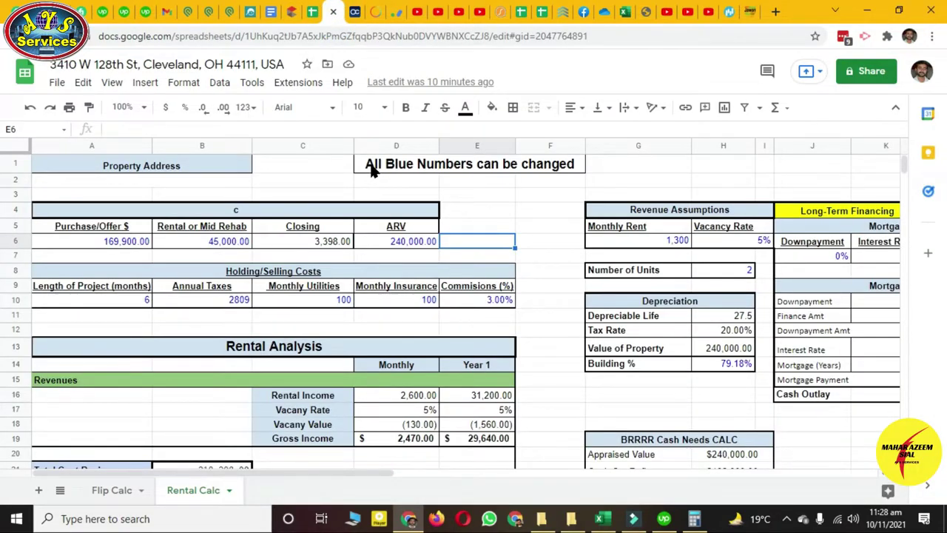
{"action": "left_click", "coordinate": [232, 12]}
{"action": "scroll", "coordinate": [326, 271], "scroll_direction": "down", "scroll_amount": 20}
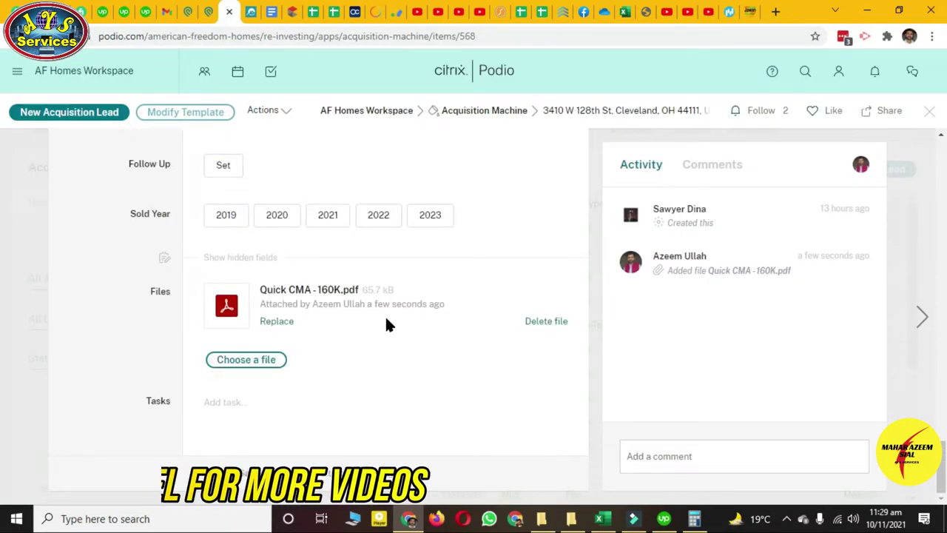
{"action": "scroll", "coordinate": [385, 314], "scroll_direction": "up", "scroll_amount": 15}
{"action": "scroll", "coordinate": [385, 313], "scroll_direction": "down", "scroll_amount": 7}
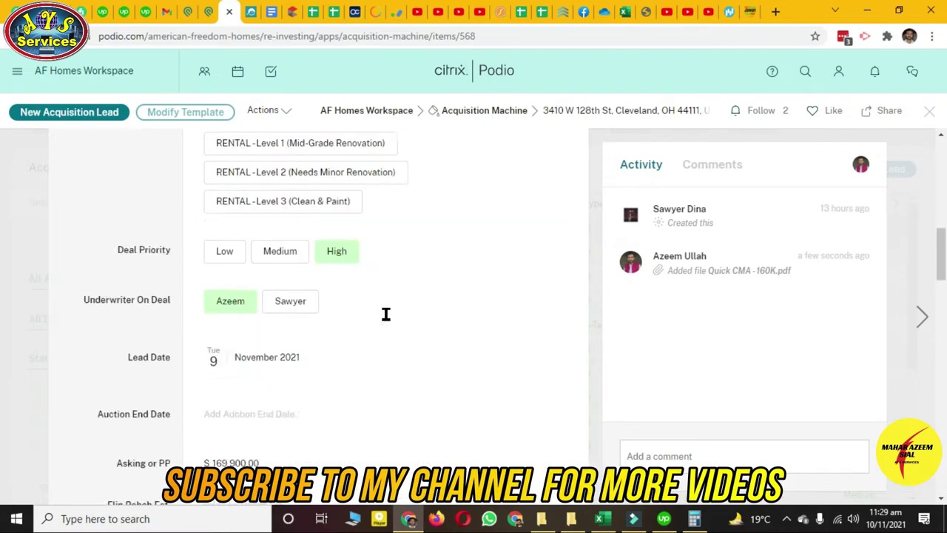
{"action": "scroll", "coordinate": [384, 313], "scroll_direction": "up", "scroll_amount": 8}
Enter 160 in cell D6 so the ARV becomes 160,000, then review NOI and cash flow.
{"action": "left_click", "coordinate": [332, 16]}
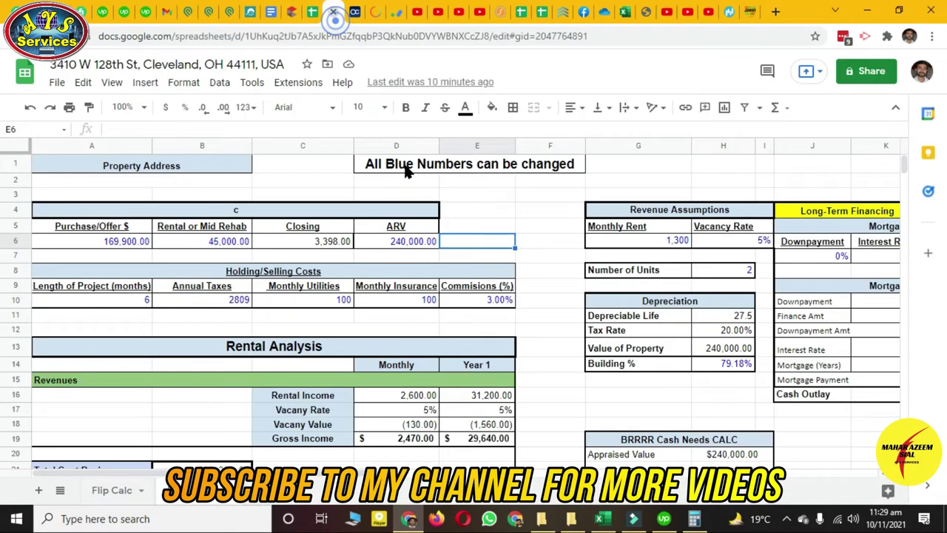
{"action": "left_click", "coordinate": [406, 243]}
{"action": "type", "text": "160000"}
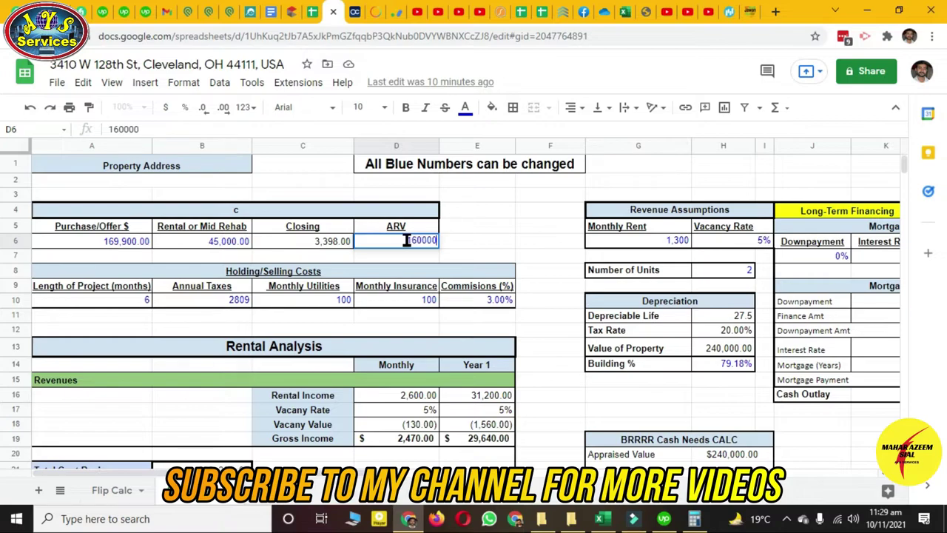
{"action": "key", "text": "Return"}
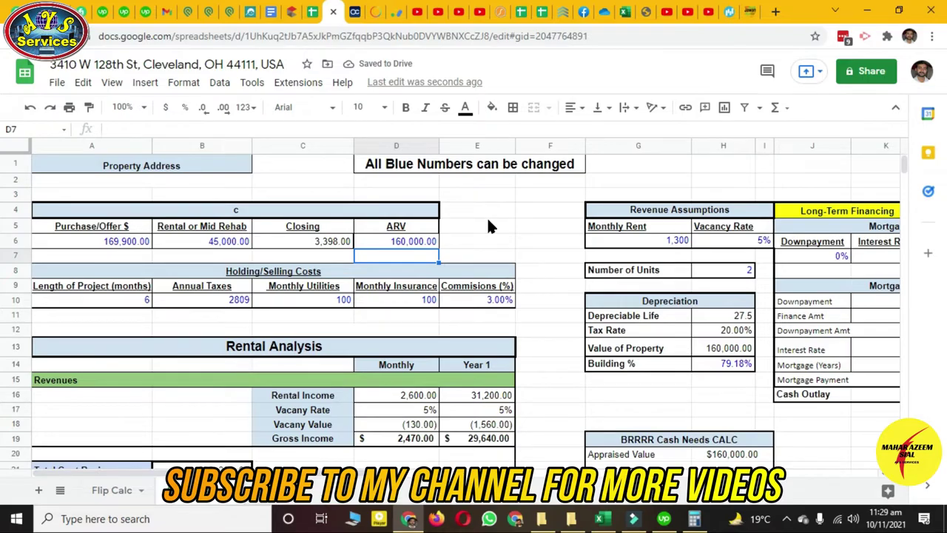
{"action": "scroll", "coordinate": [489, 222], "scroll_direction": "down", "scroll_amount": 4}
{"action": "scroll", "coordinate": [270, 221], "scroll_direction": "up", "scroll_amount": 4}
{"action": "scroll", "coordinate": [423, 261], "scroll_direction": "down", "scroll_amount": 5}
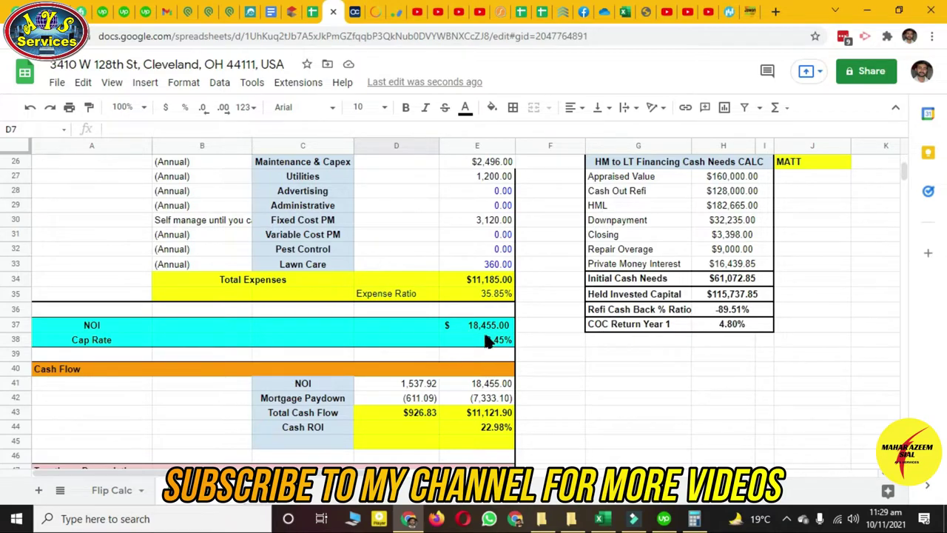
{"action": "scroll", "coordinate": [525, 348], "scroll_direction": "up", "scroll_amount": 5}
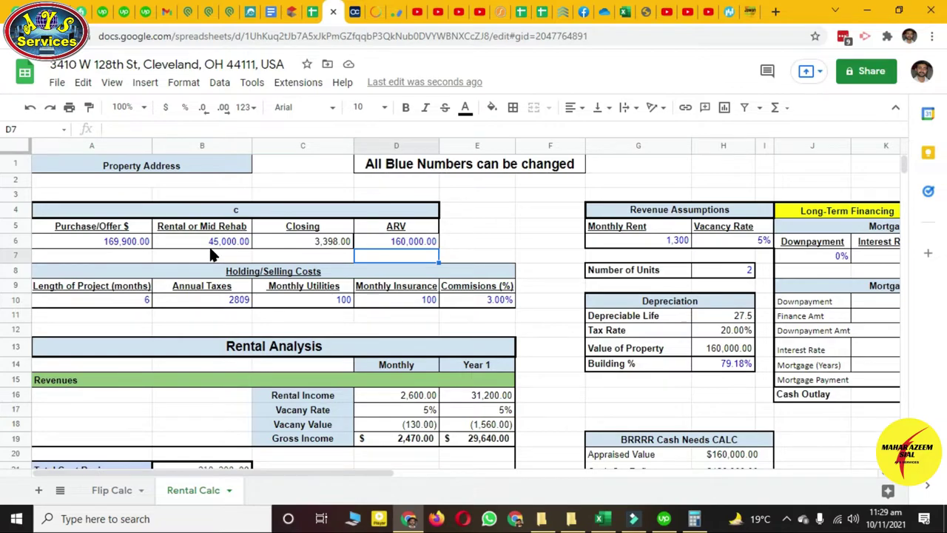
{"action": "left_click", "coordinate": [694, 519]}
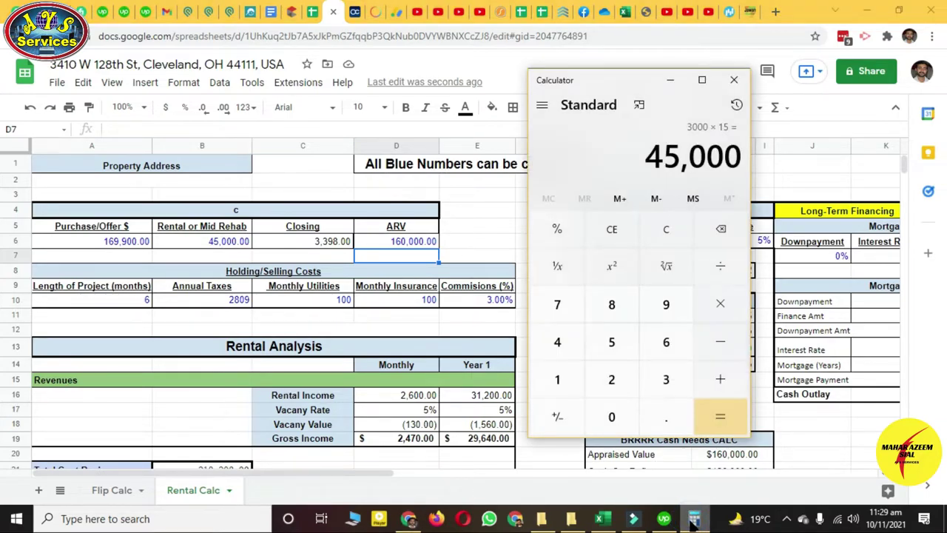
{"action": "left_click", "coordinate": [599, 518]}
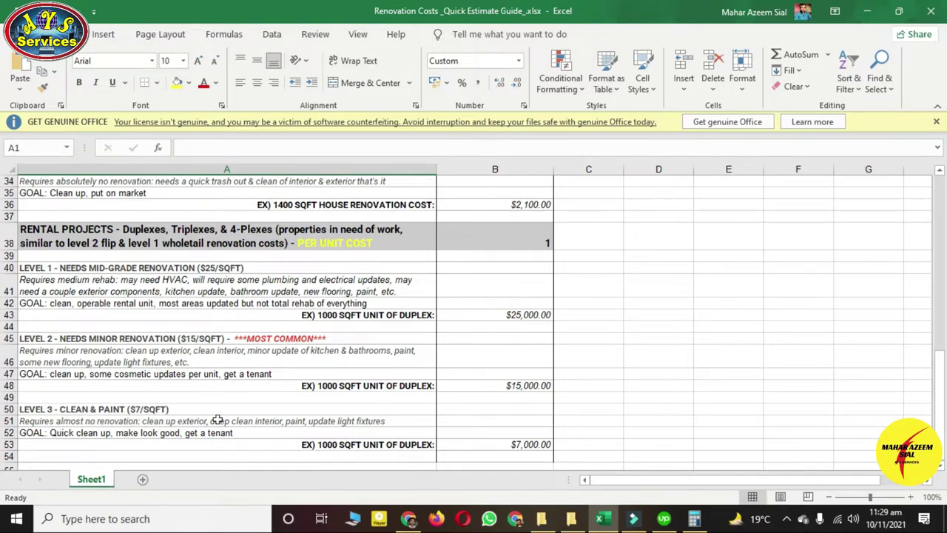
{"action": "left_click", "coordinate": [408, 519]}
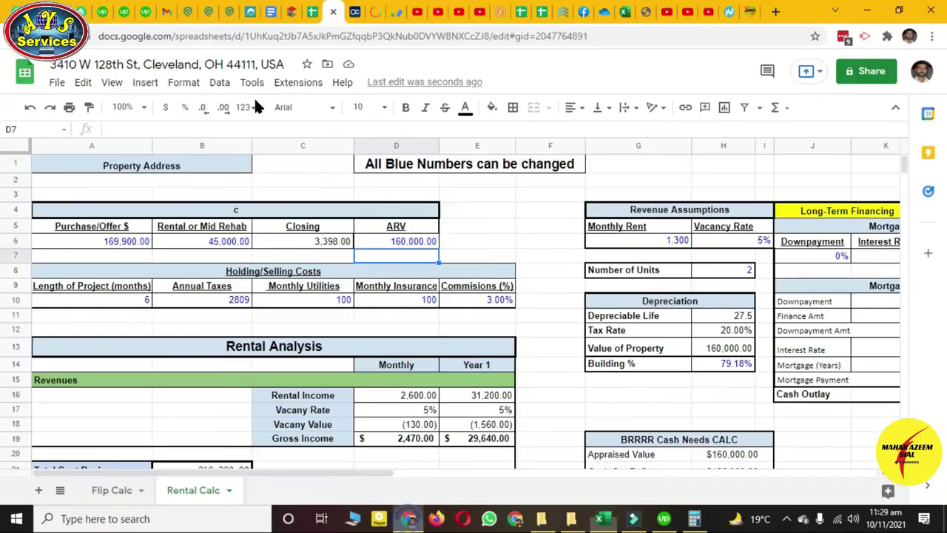
{"action": "left_click", "coordinate": [241, 11]}
{"action": "scroll", "coordinate": [362, 250], "scroll_direction": "down", "scroll_amount": 2}
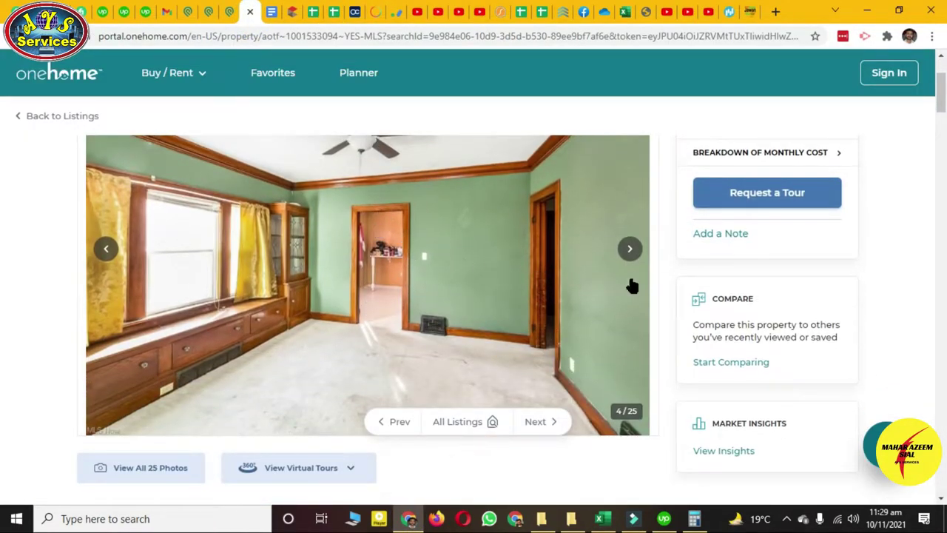
Page the OneHome listing carousel through bathroom and room photos up to photo 17 of 25.
{"action": "left_click", "coordinate": [630, 249]}
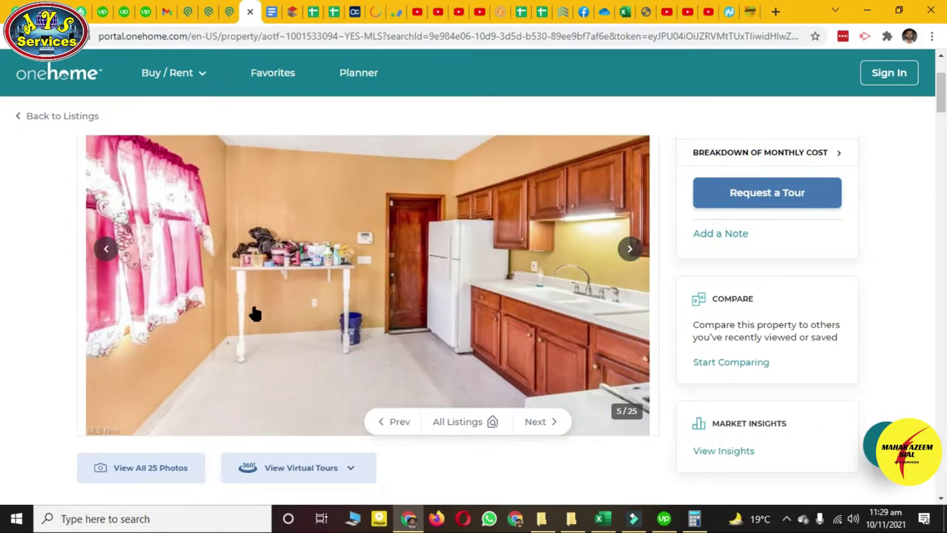
{"action": "left_click", "coordinate": [627, 259]}
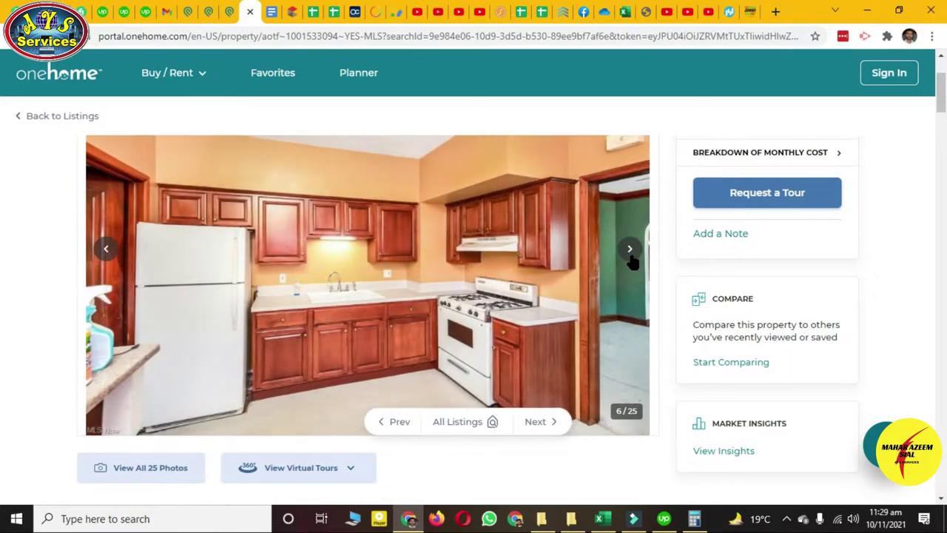
{"action": "left_click", "coordinate": [629, 259]}
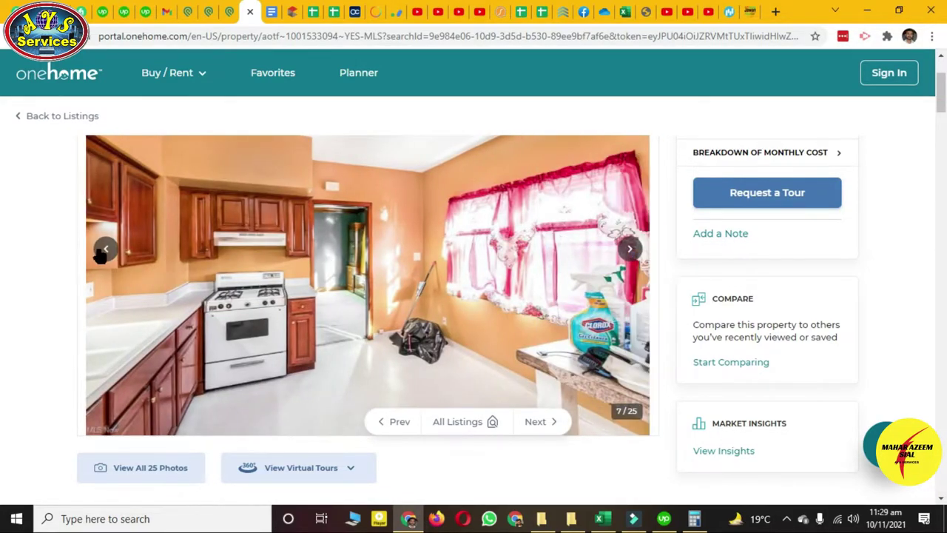
{"action": "left_click", "coordinate": [104, 251]}
{"action": "left_click", "coordinate": [633, 252]}
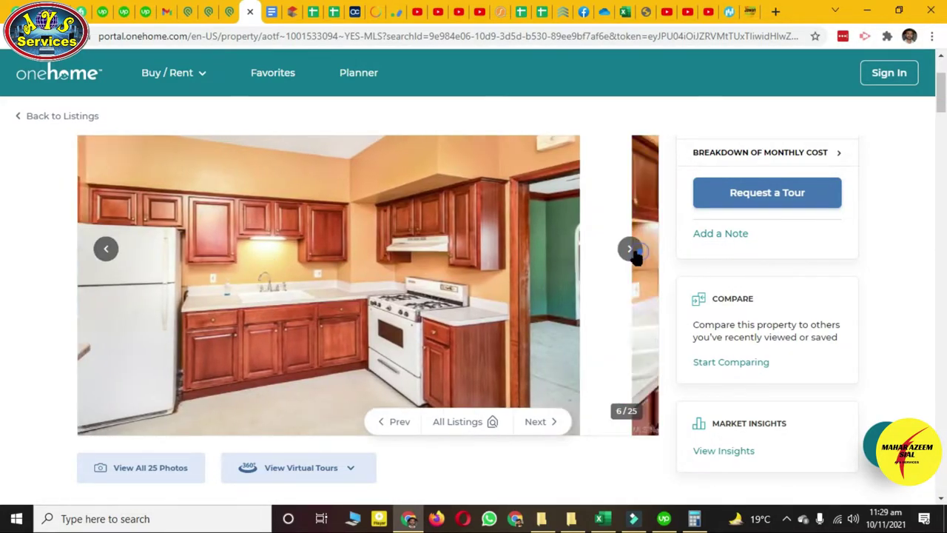
{"action": "left_click", "coordinate": [629, 250]}
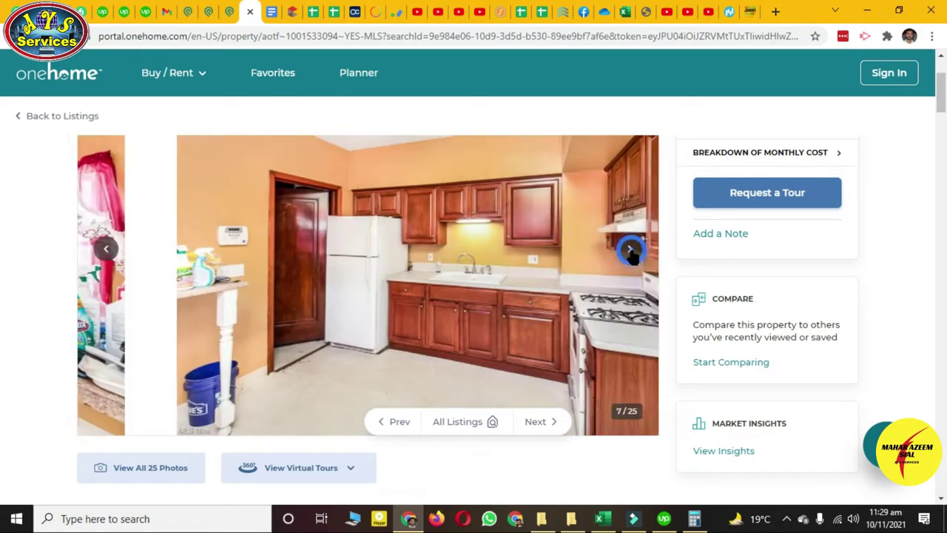
{"action": "left_click", "coordinate": [629, 251]}
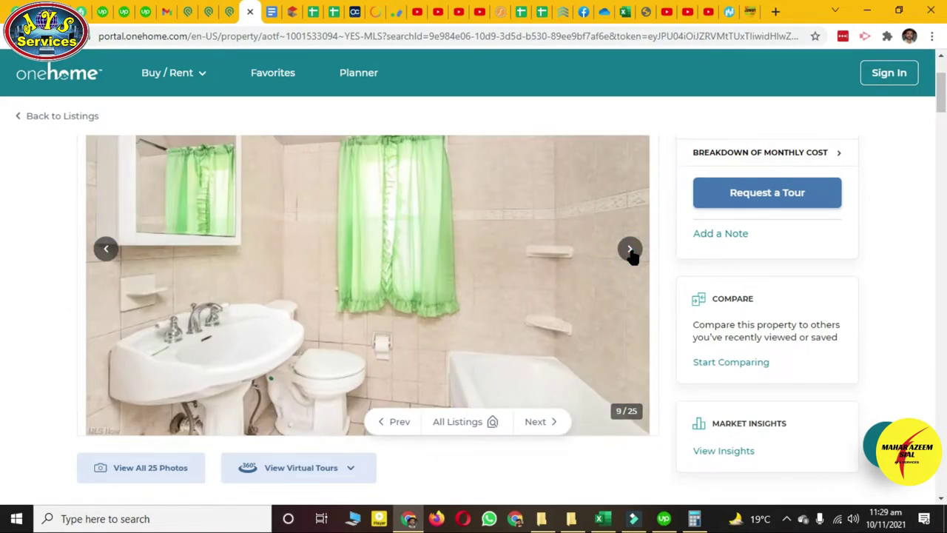
{"action": "left_click", "coordinate": [630, 250]}
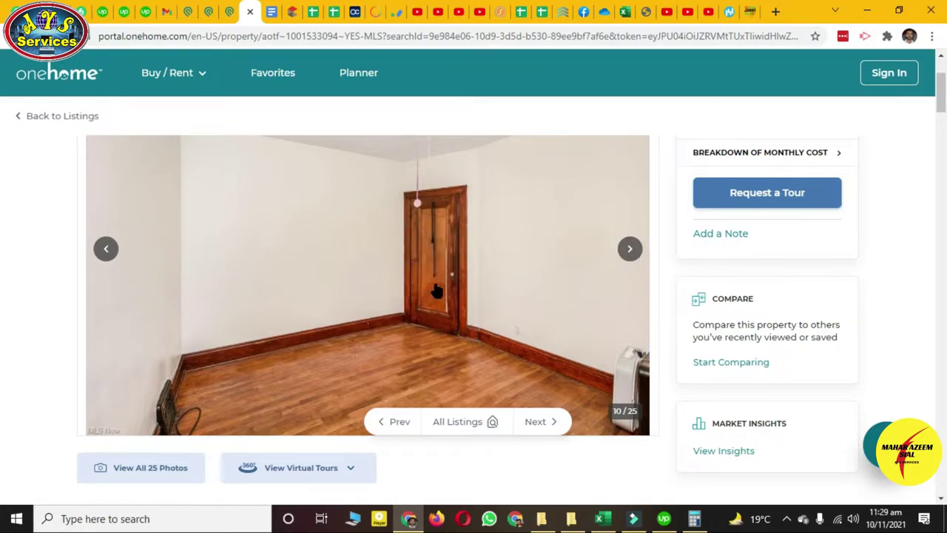
{"action": "left_click", "coordinate": [630, 250]}
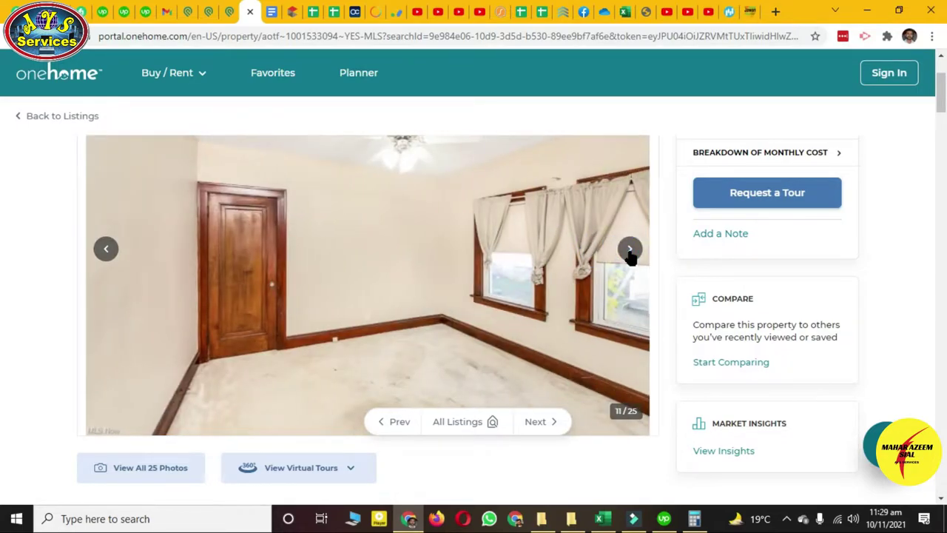
{"action": "left_click", "coordinate": [629, 250]}
{"action": "left_click", "coordinate": [630, 251]}
{"action": "left_click", "coordinate": [629, 250]}
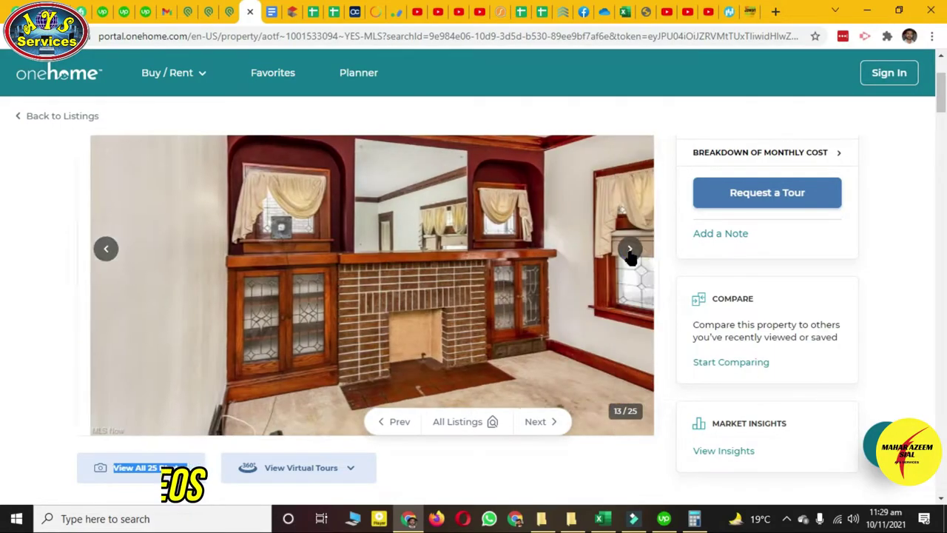
{"action": "left_click", "coordinate": [629, 250]}
{"action": "left_click", "coordinate": [630, 250]}
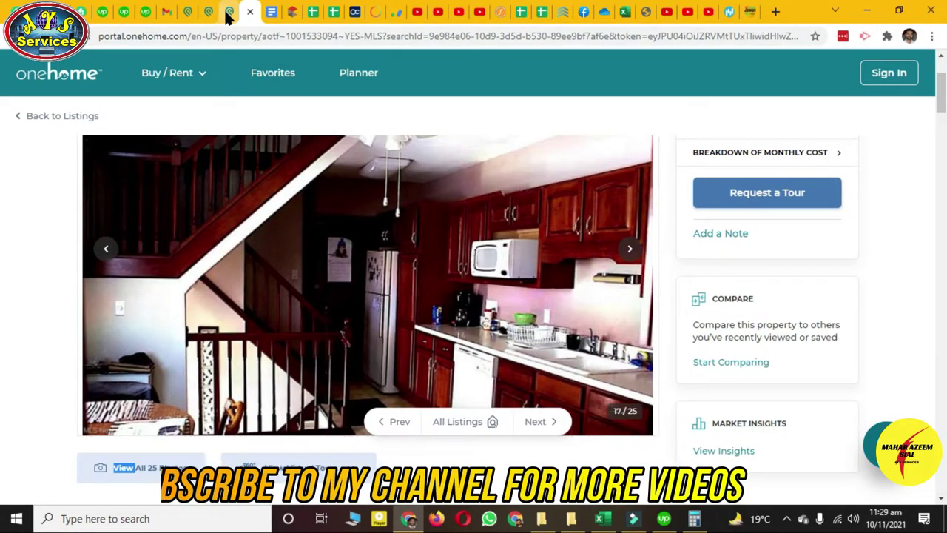
{"action": "left_click", "coordinate": [226, 13]}
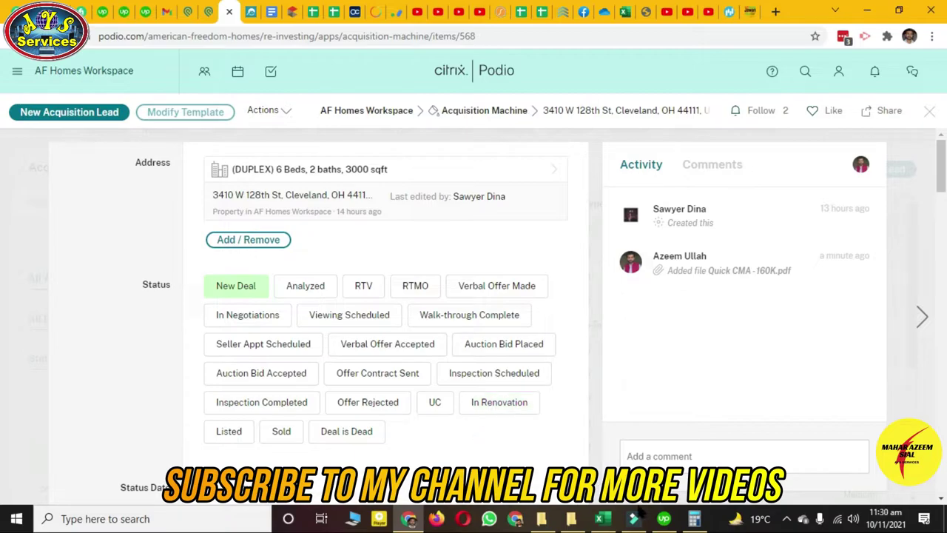
Multiply 3,000 sq ft by $7 in Calculator for a 21,000 clean-and-paint estimate.
{"action": "left_click", "coordinate": [600, 518]}
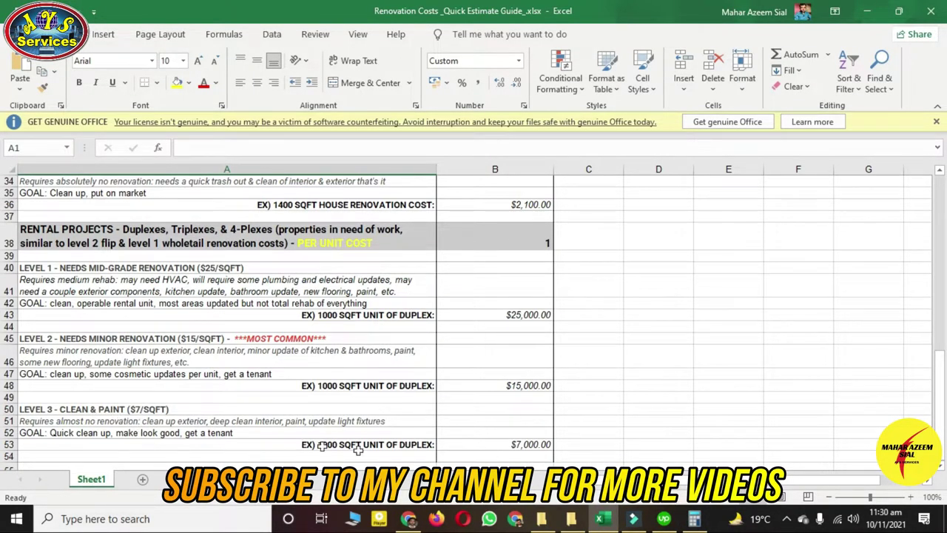
{"action": "left_click", "coordinate": [694, 518]}
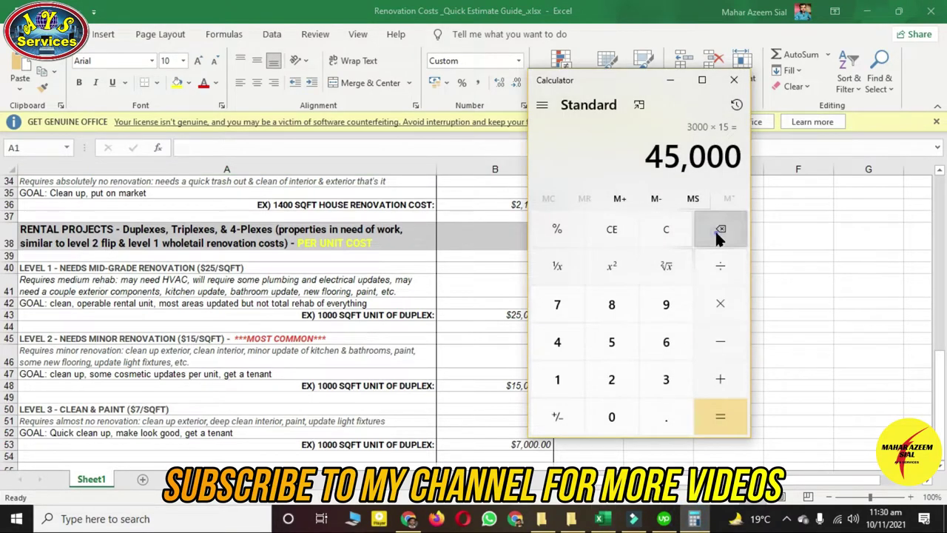
{"action": "left_click", "coordinate": [655, 379]}
{"action": "left_click", "coordinate": [613, 416]}
{"action": "left_click", "coordinate": [612, 417]}
{"action": "left_click", "coordinate": [612, 417]}
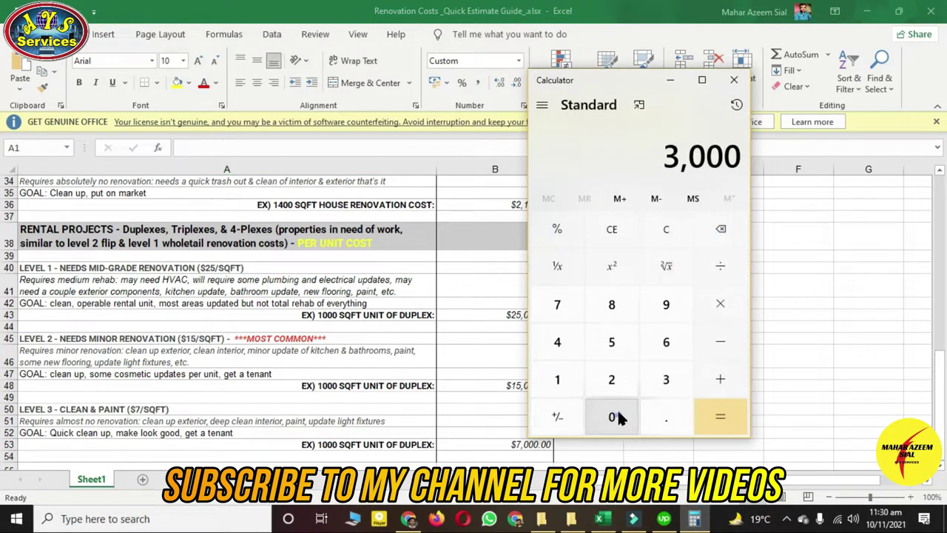
{"action": "left_click", "coordinate": [710, 307]}
{"action": "left_click", "coordinate": [557, 304]}
{"action": "left_click", "coordinate": [721, 418]}
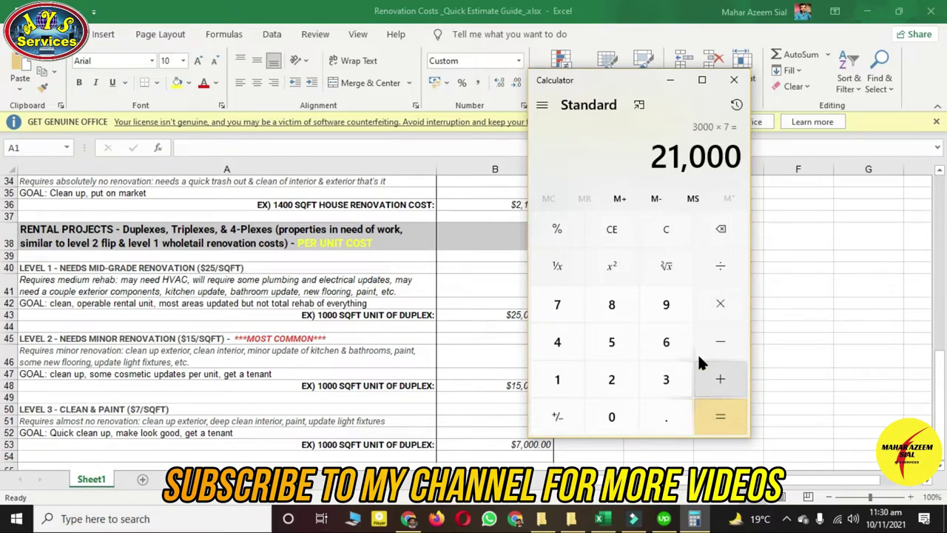
{"action": "left_click", "coordinate": [409, 517]}
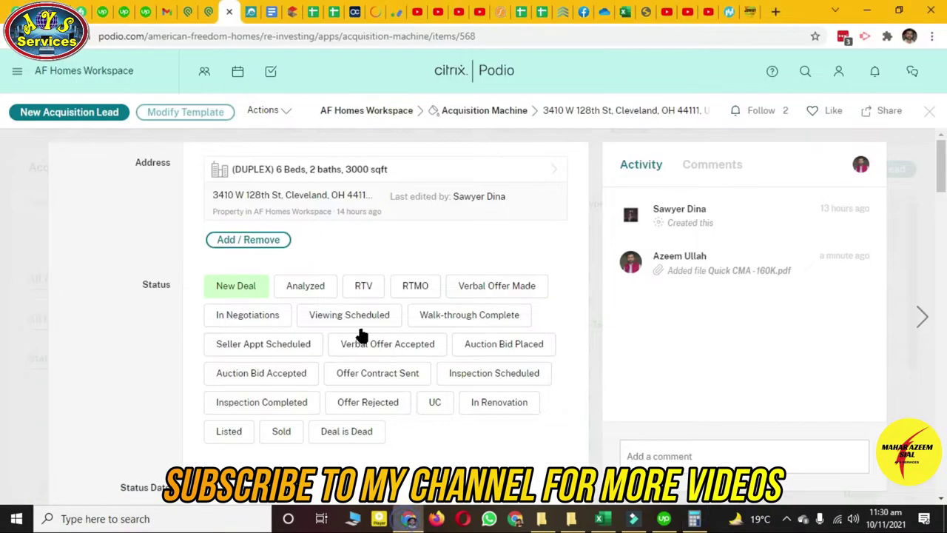
Enter the 21,000 rehab amount in cell B6 of the Rental Calc sheet.
{"action": "left_click", "coordinate": [335, 13]}
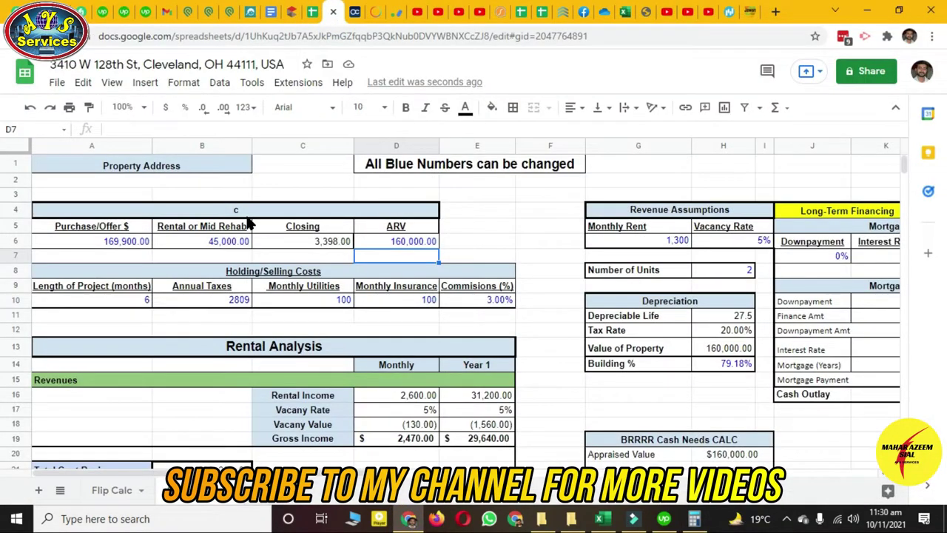
{"action": "left_click", "coordinate": [226, 244]}
{"action": "type", "text": "210"}
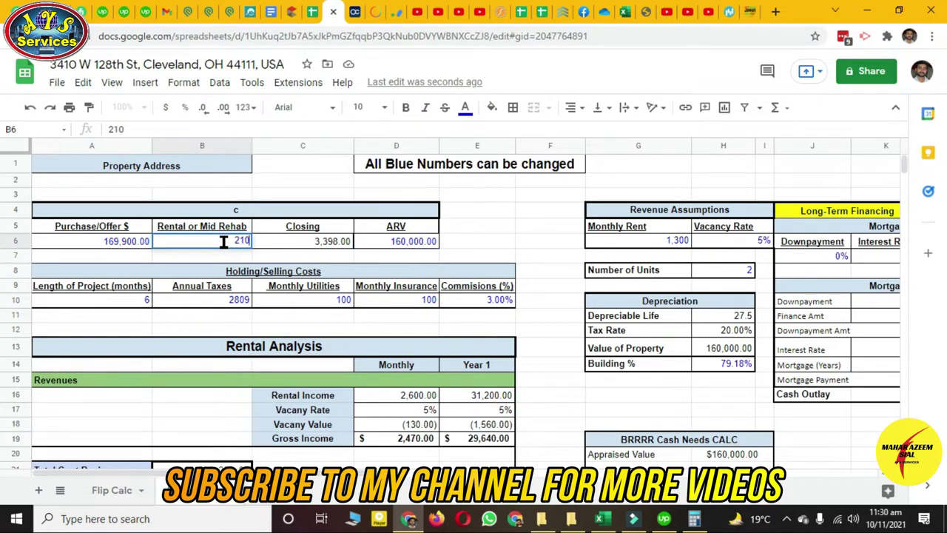
{"action": "key", "text": "Return"}
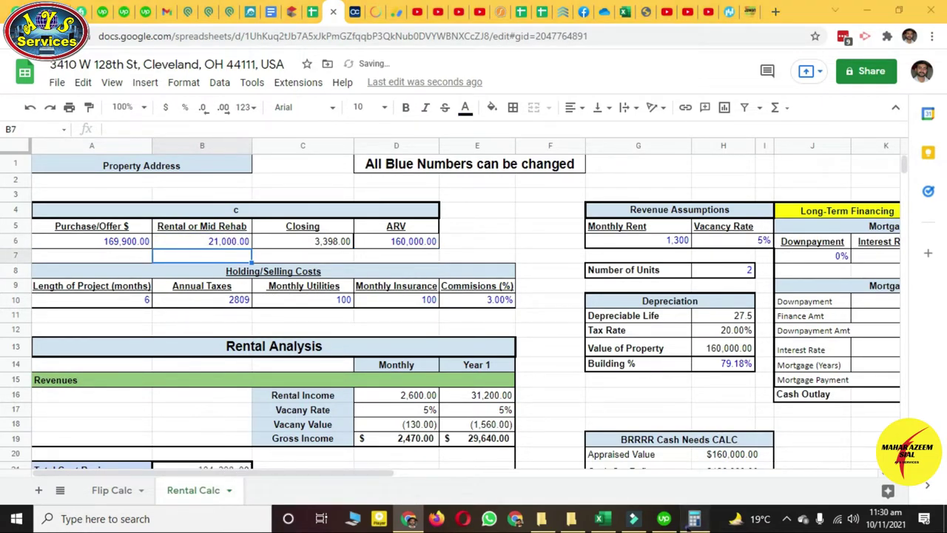
{"action": "left_click", "coordinate": [694, 518]}
{"action": "left_click", "coordinate": [307, 326]}
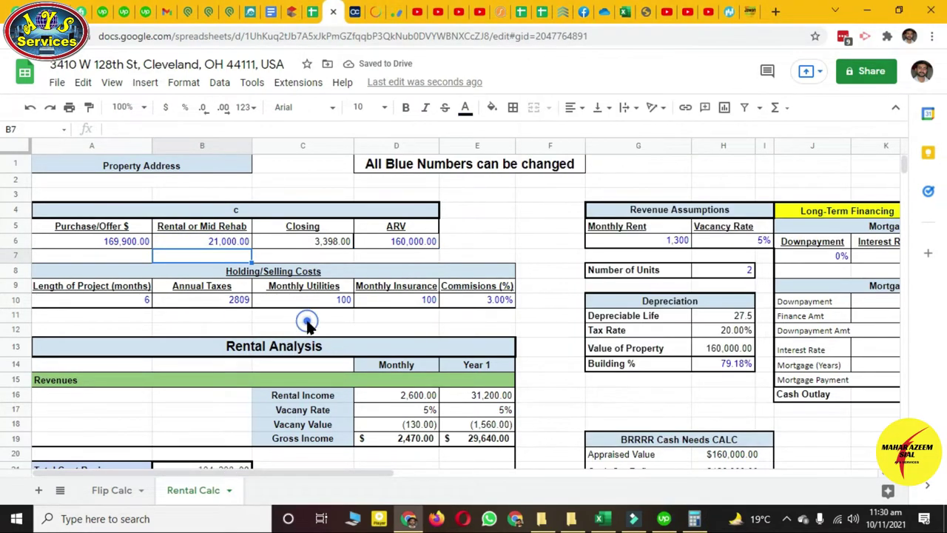
Check project length, purchase price, rehab, ARV and annual taxes in the updated analysis.
{"action": "left_click", "coordinate": [133, 299]}
{"action": "left_click", "coordinate": [110, 242]}
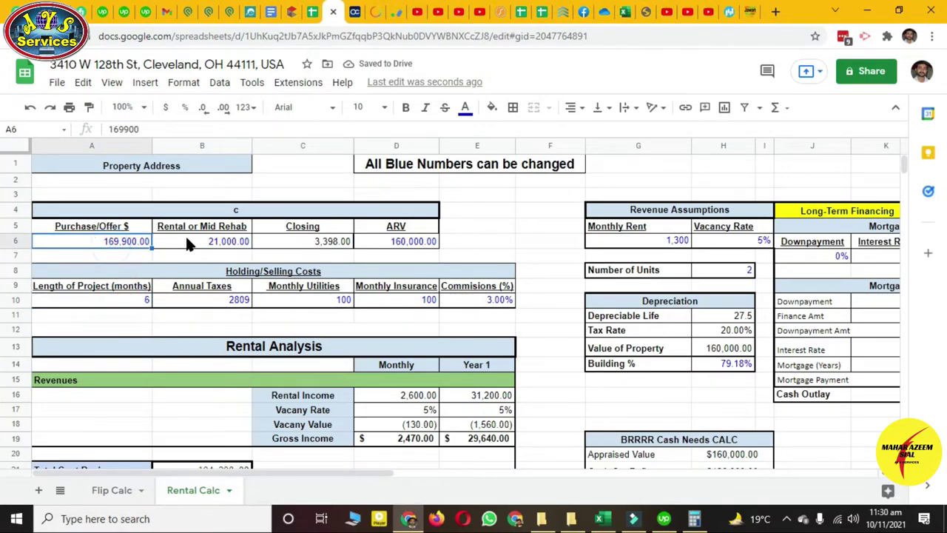
{"action": "left_click", "coordinate": [221, 250]}
{"action": "left_click", "coordinate": [384, 238]}
{"action": "left_click", "coordinate": [232, 300]}
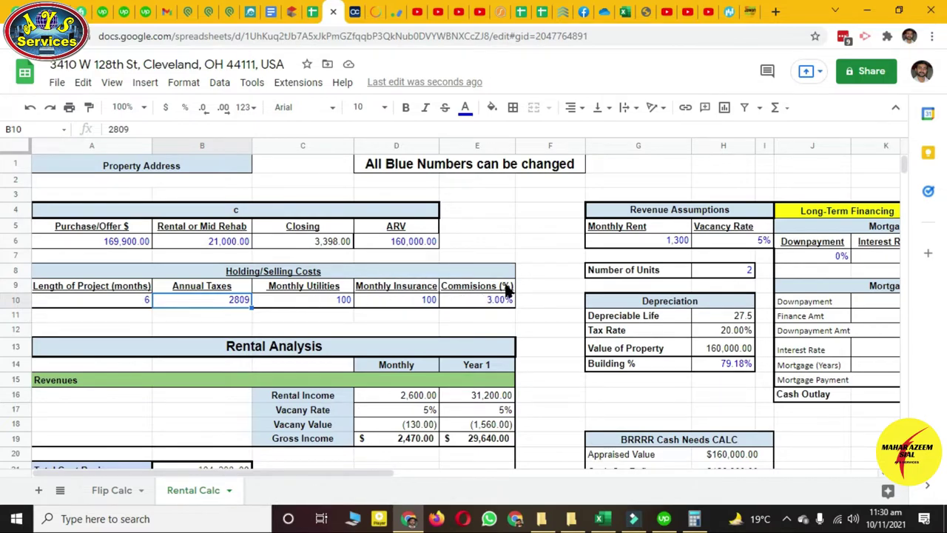
{"action": "scroll", "coordinate": [511, 294], "scroll_direction": "down", "scroll_amount": 5}
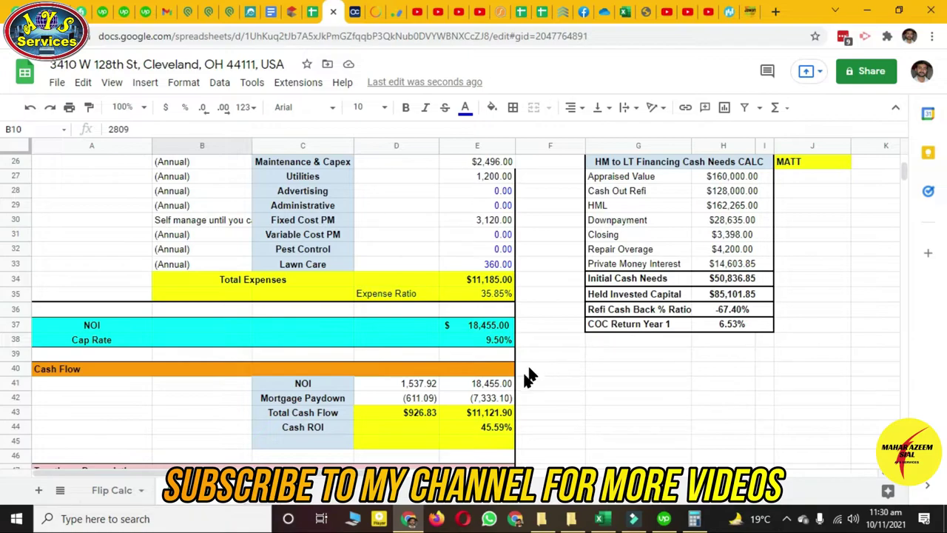
{"action": "scroll", "coordinate": [564, 399], "scroll_direction": "up", "scroll_amount": 10}
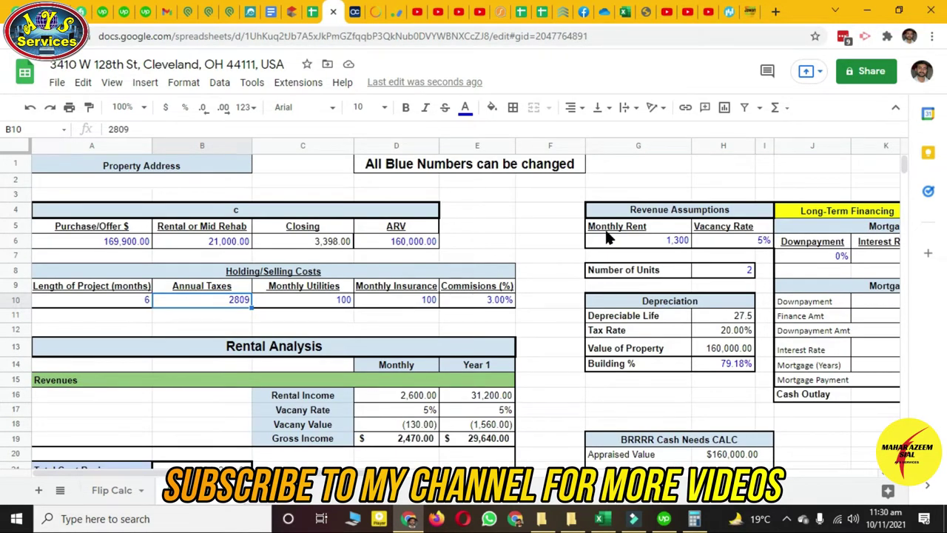
{"action": "left_click", "coordinate": [263, 12]}
{"action": "scroll", "coordinate": [366, 268], "scroll_direction": "down", "scroll_amount": 5}
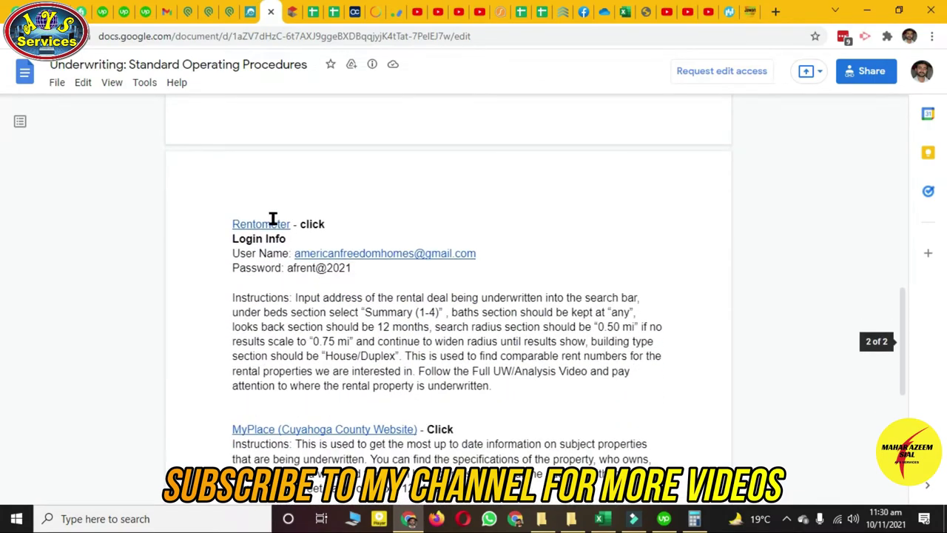
{"action": "left_click", "coordinate": [274, 218]}
{"action": "left_click", "coordinate": [287, 247]}
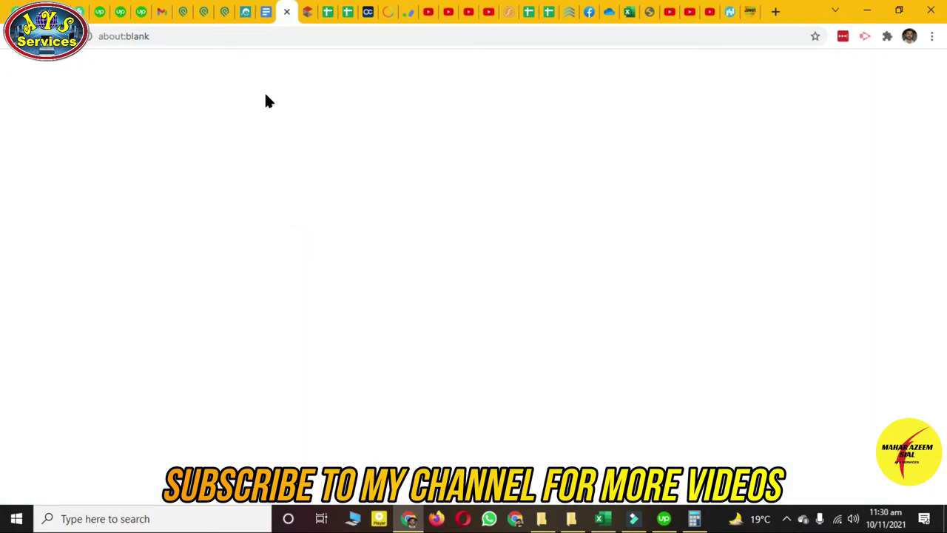
{"action": "left_click", "coordinate": [222, 12]}
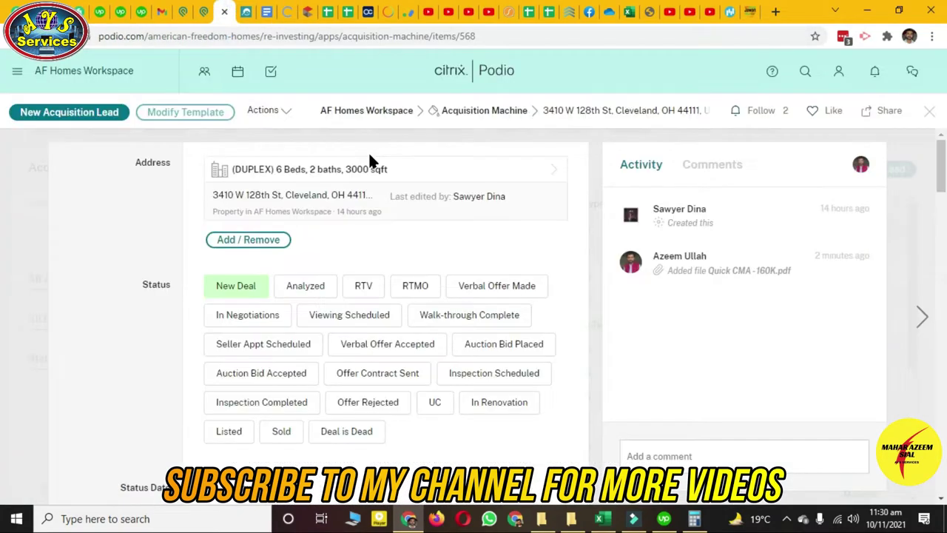
{"action": "triple_click", "coordinate": [282, 194]}
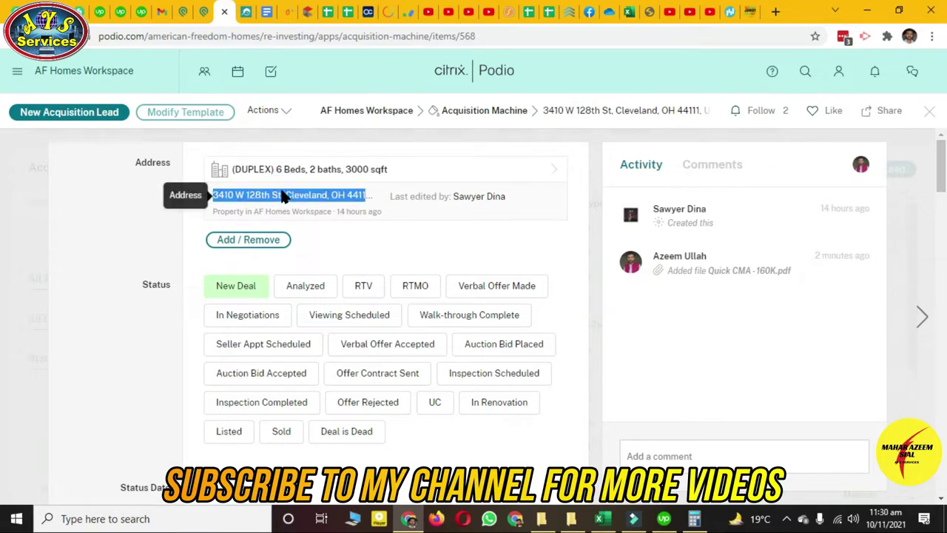
{"action": "left_click", "coordinate": [283, 12]}
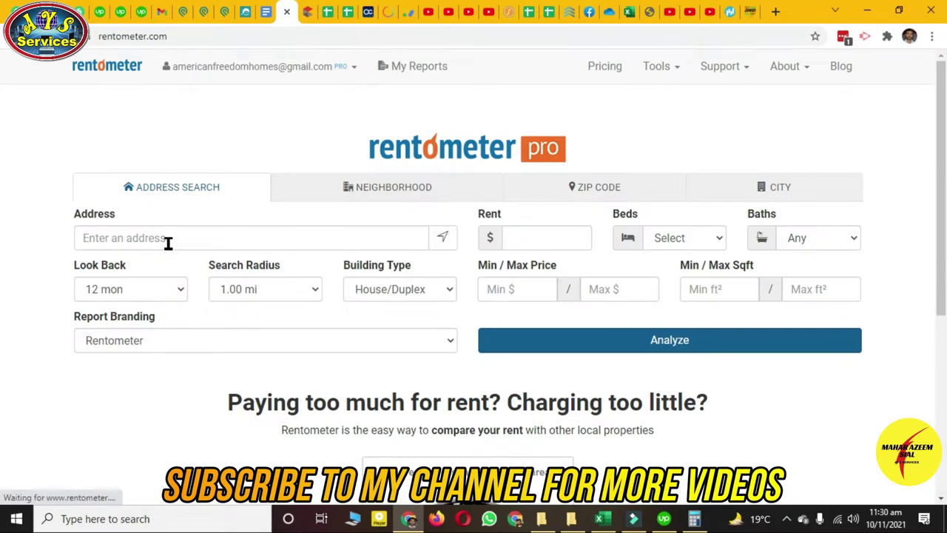
{"action": "left_click", "coordinate": [168, 243]}
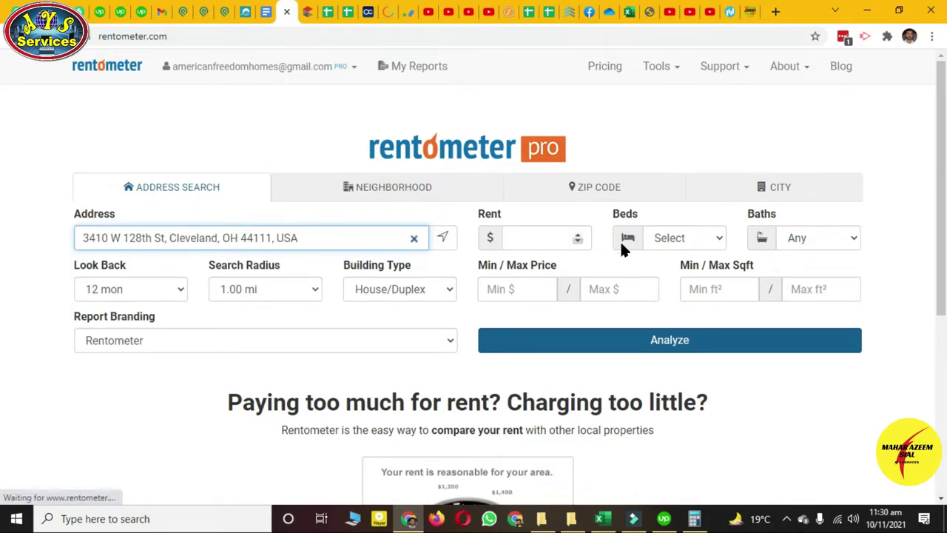
Run a Summary (1-4) beds, any baths, 12-month, House/Duplex rent analysis and review results.
{"action": "left_click", "coordinate": [708, 232]}
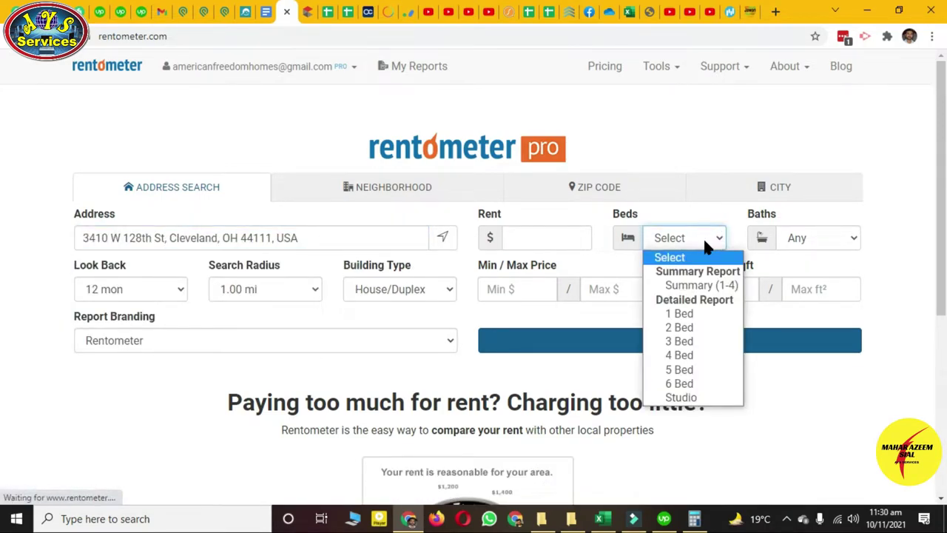
{"action": "left_click", "coordinate": [695, 286]}
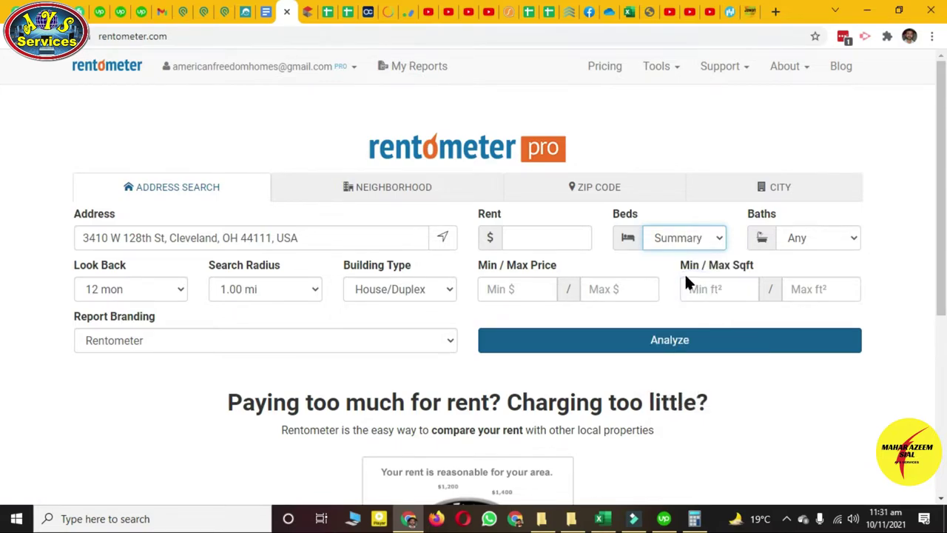
{"action": "left_click", "coordinate": [813, 238]}
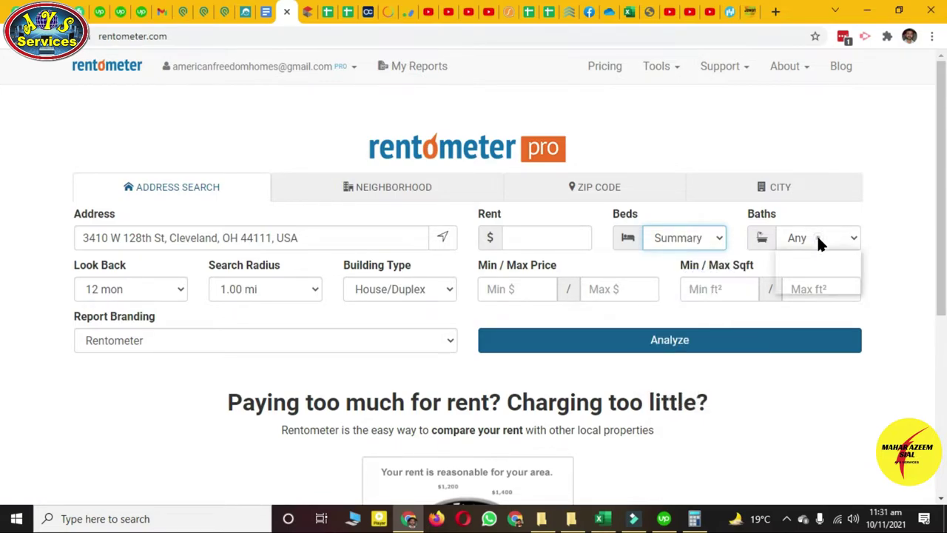
{"action": "left_click", "coordinate": [817, 236]}
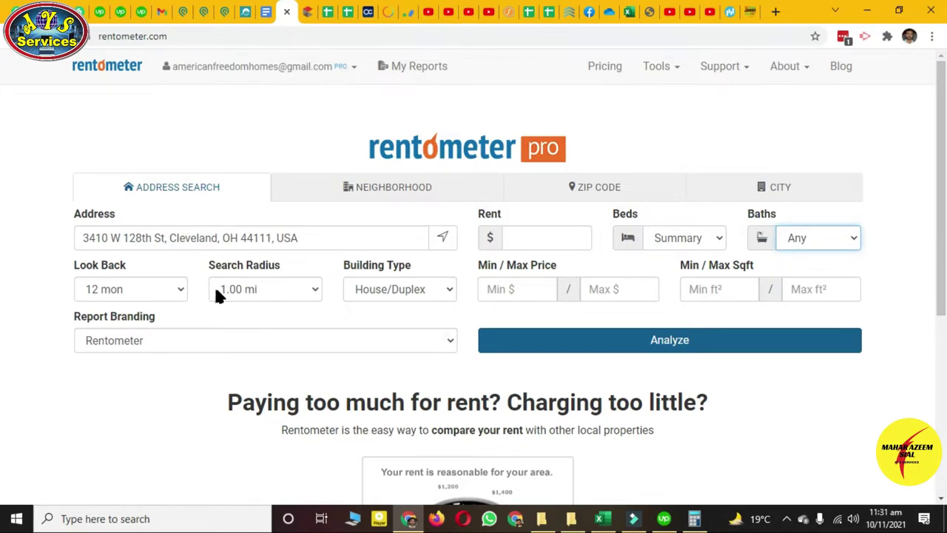
{"action": "left_click", "coordinate": [134, 291]}
{"action": "left_click", "coordinate": [133, 293]}
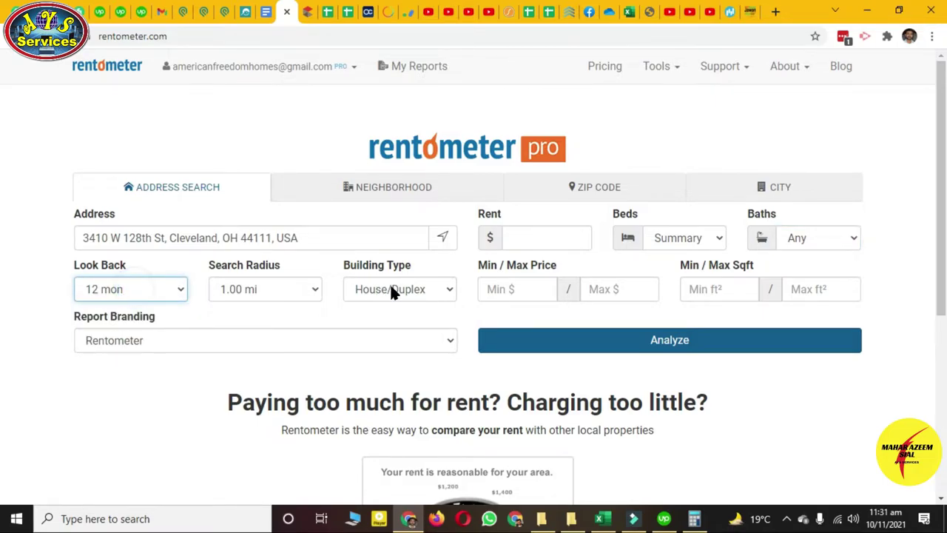
{"action": "left_click", "coordinate": [437, 289]}
{"action": "left_click", "coordinate": [403, 338]}
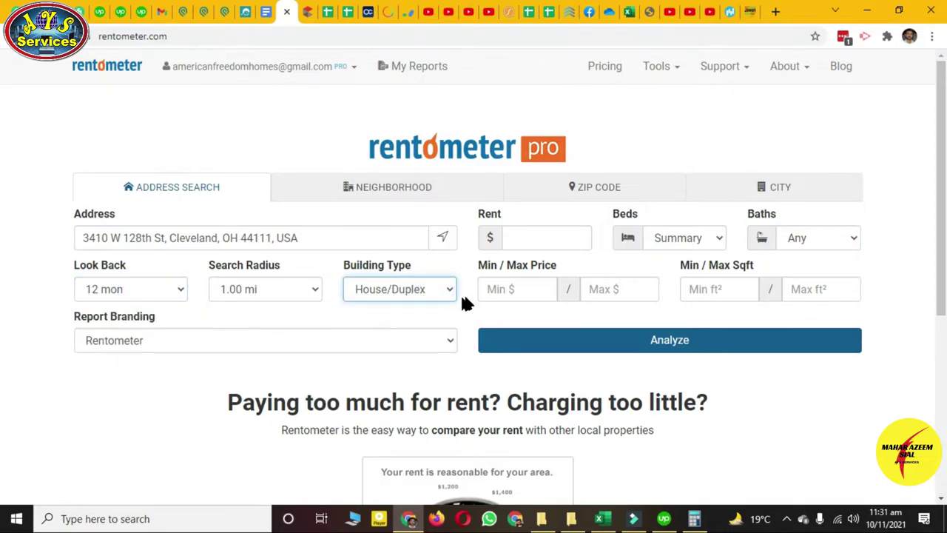
{"action": "left_click", "coordinate": [685, 344]}
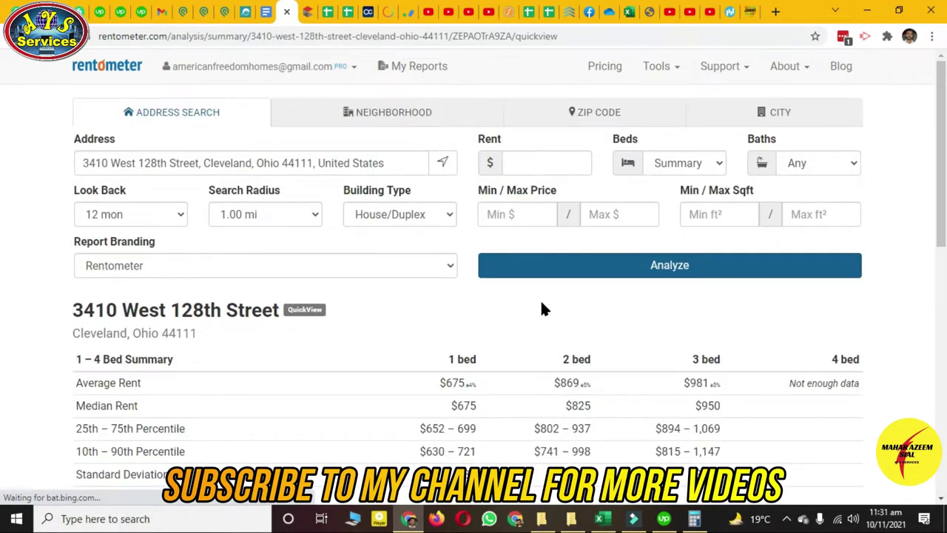
{"action": "scroll", "coordinate": [540, 298], "scroll_direction": "down", "scroll_amount": 1}
{"action": "scroll", "coordinate": [540, 301], "scroll_direction": "down", "scroll_amount": 2}
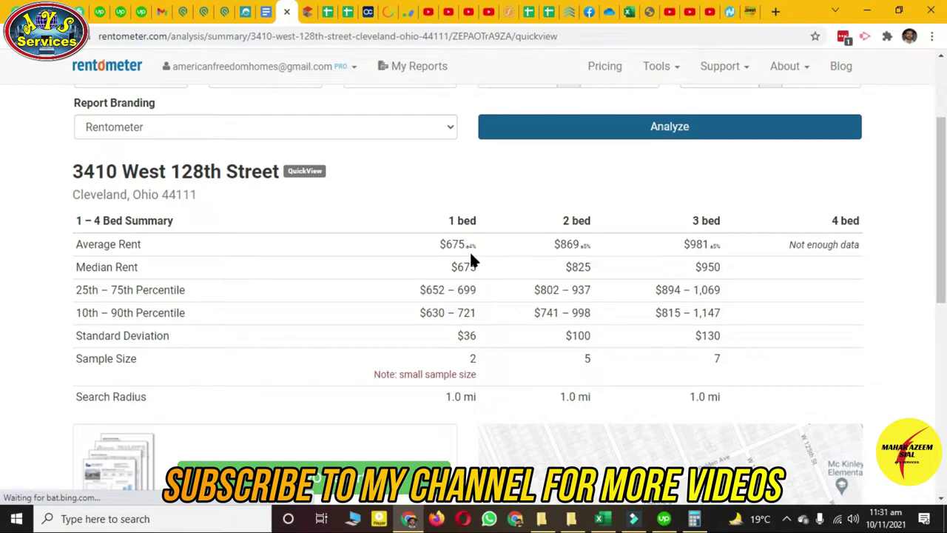
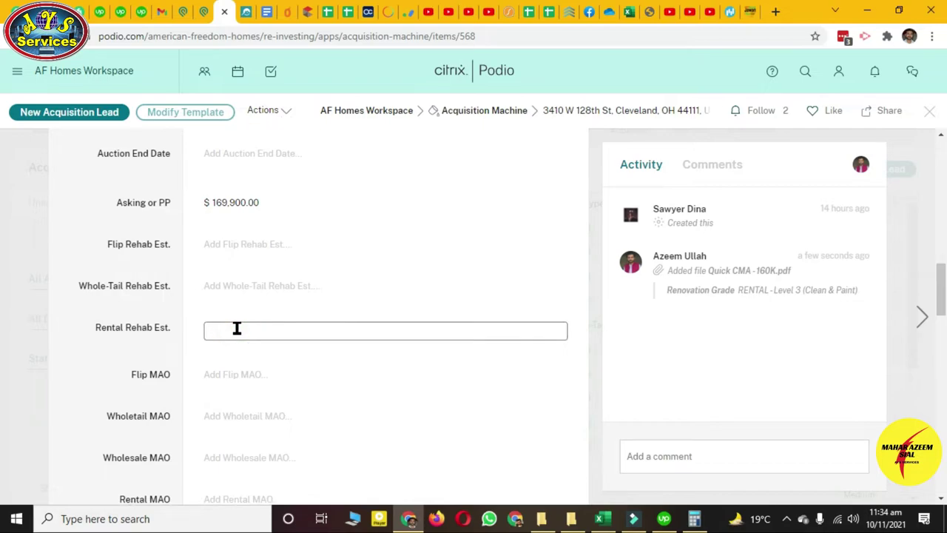
Enter 21,000 as the lead's Rental Rehab Est.
{"action": "type", "text": "000"}
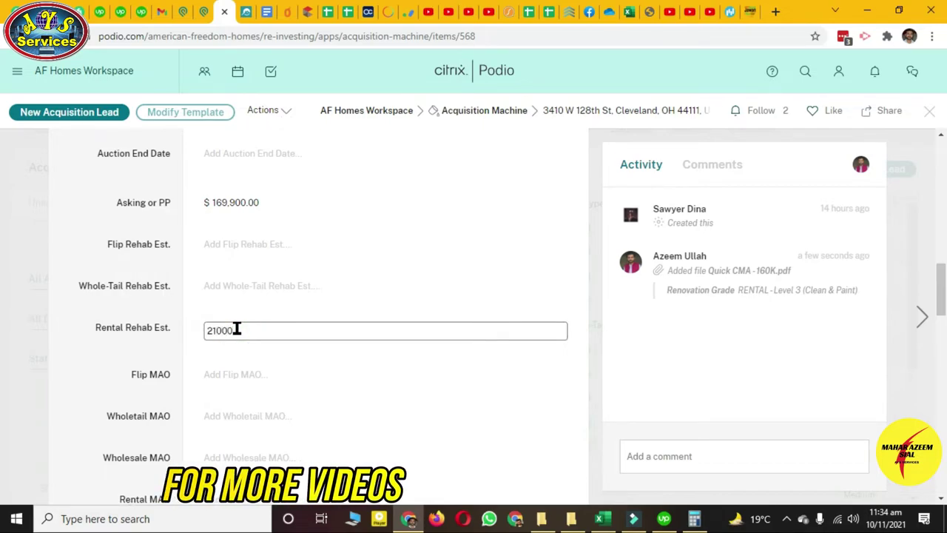
{"action": "left_click", "coordinate": [89, 321]}
{"action": "scroll", "coordinate": [124, 383], "scroll_direction": "down", "scroll_amount": 1}
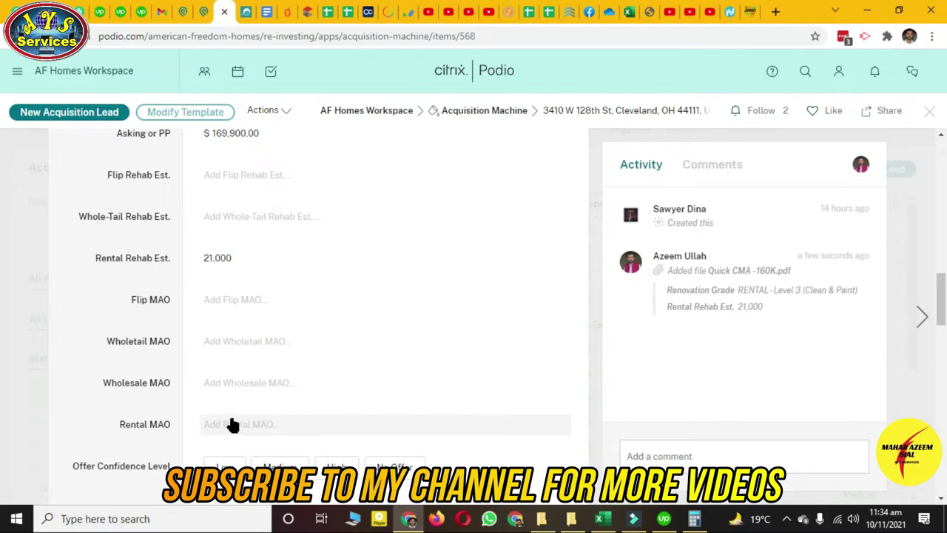
{"action": "left_click", "coordinate": [346, 13]}
{"action": "left_click", "coordinate": [220, 12]}
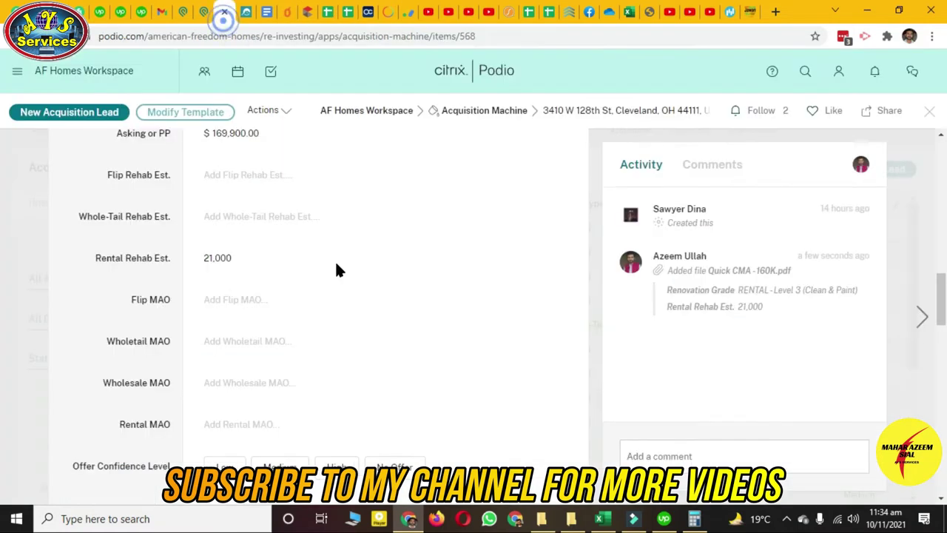
Set Rental MAO to 125,000 and Offer Confidence Level to Low.
{"action": "left_click", "coordinate": [262, 426]}
{"action": "type", "text": "12"}
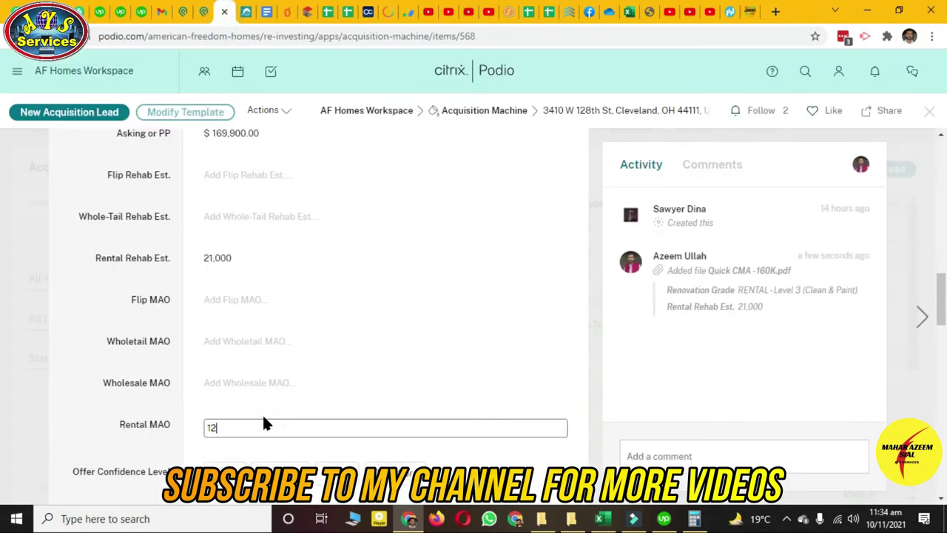
{"action": "type", "text": "5000"}
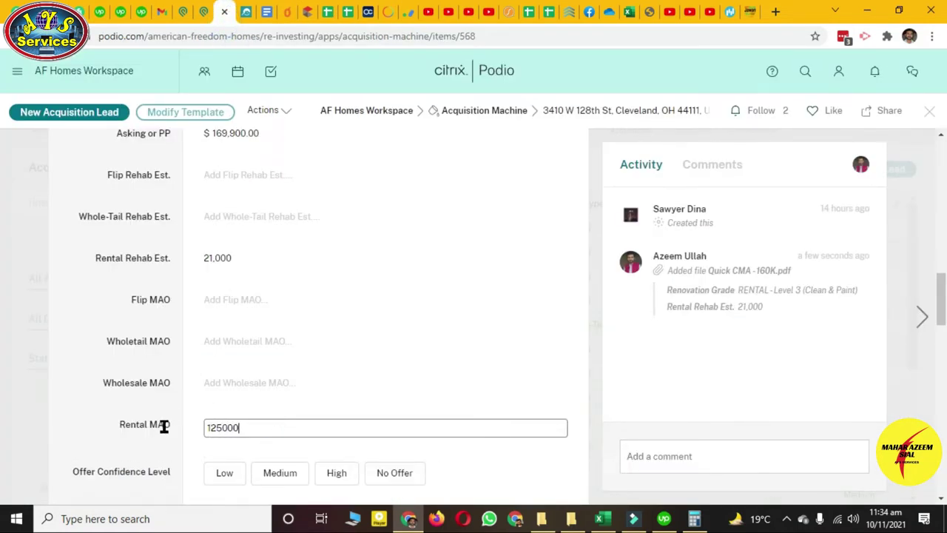
{"action": "left_click", "coordinate": [70, 419]}
{"action": "scroll", "coordinate": [152, 436], "scroll_direction": "down", "scroll_amount": 2}
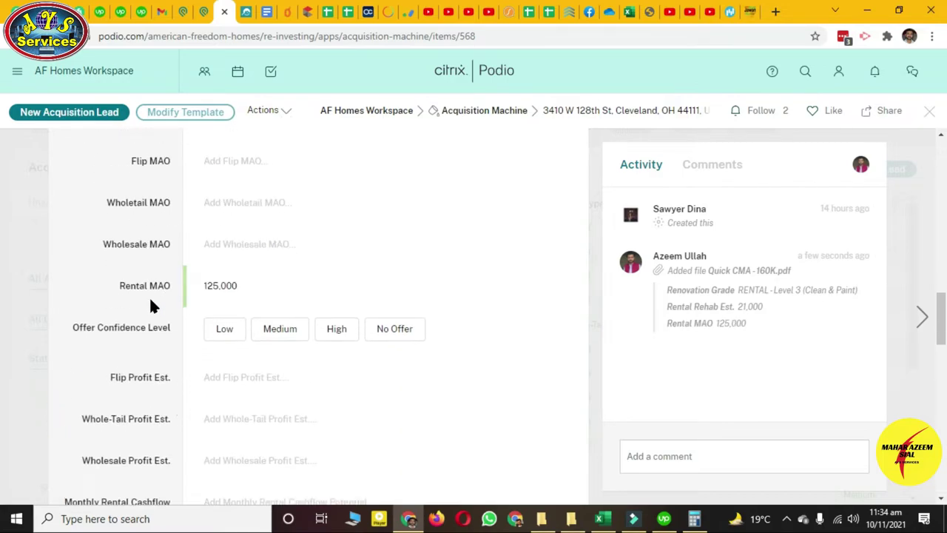
{"action": "left_click", "coordinate": [214, 328]}
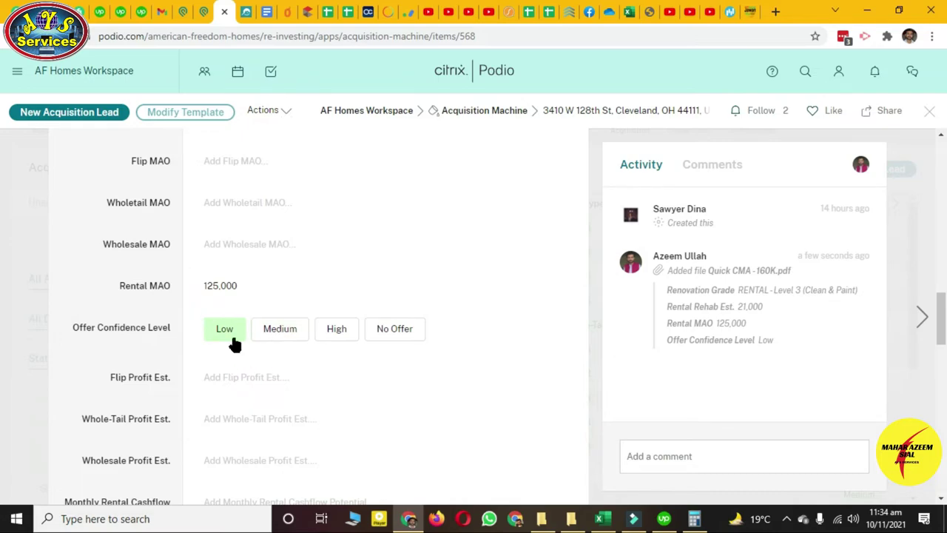
{"action": "scroll", "coordinate": [162, 343], "scroll_direction": "down", "scroll_amount": 2}
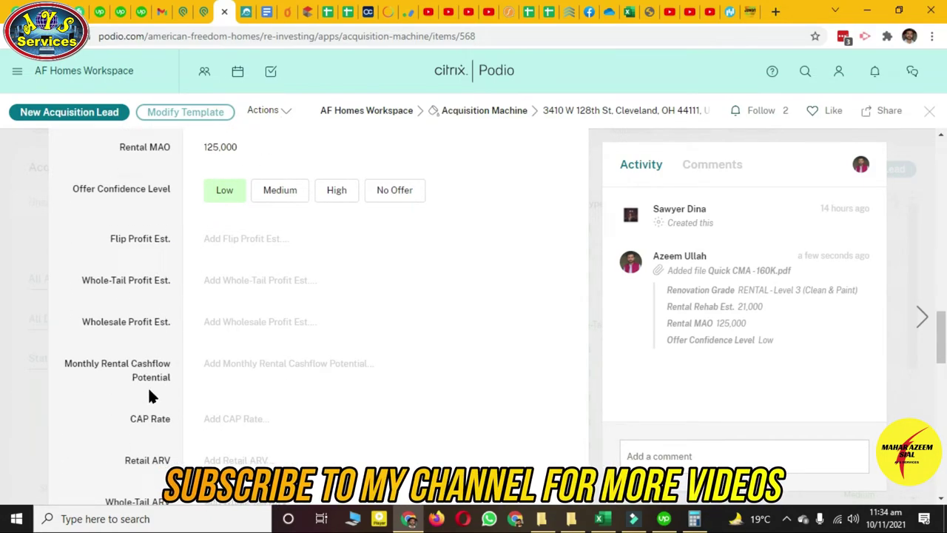
{"action": "left_click", "coordinate": [222, 365]}
Fill Monthly Rental Cashflow with $464.83 copied from sheet cell D43.
{"action": "left_click", "coordinate": [347, 12]}
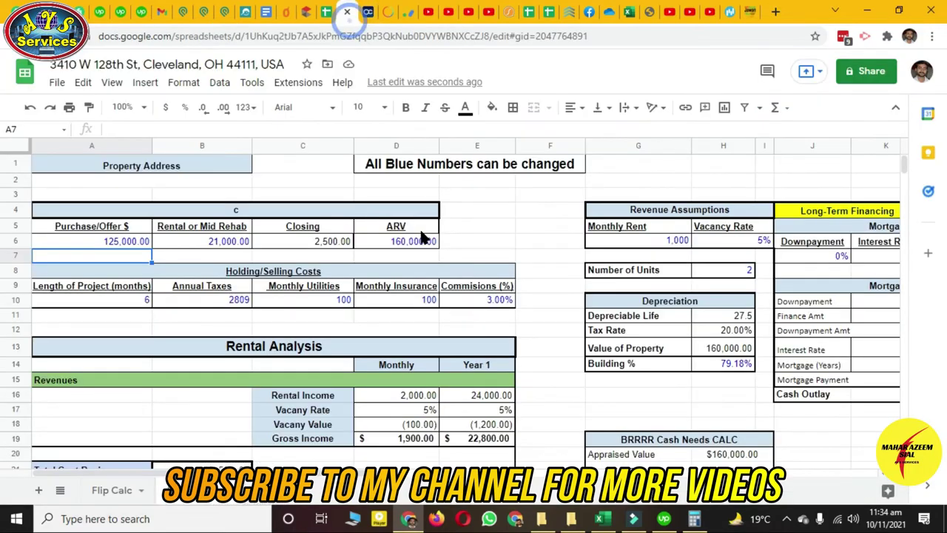
{"action": "scroll", "coordinate": [422, 236], "scroll_direction": "down", "scroll_amount": 7}
{"action": "left_click", "coordinate": [419, 311]}
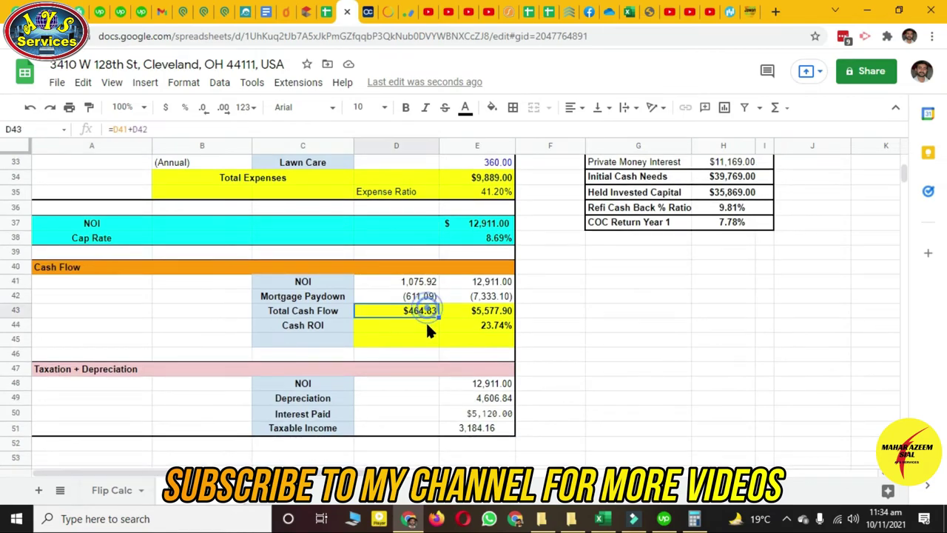
{"action": "key", "text": "ctrl+c"}
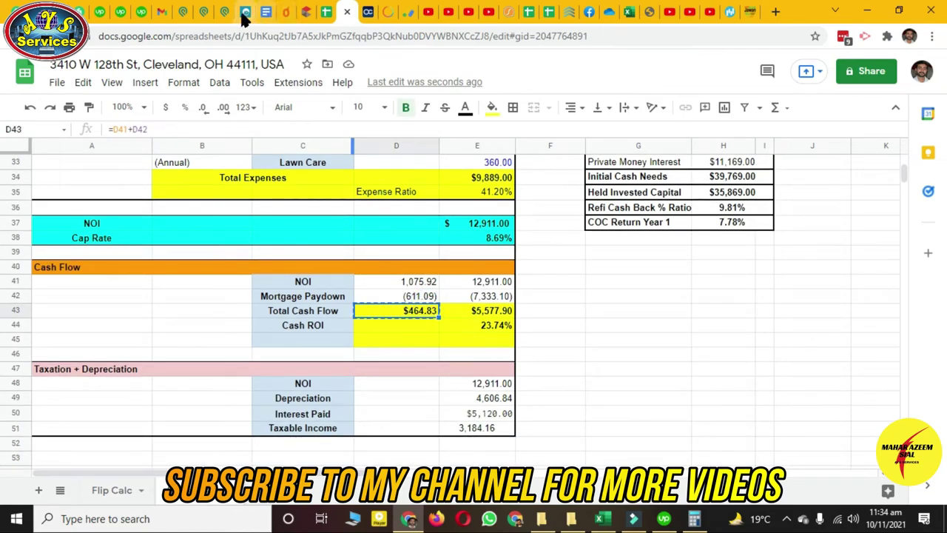
{"action": "left_click", "coordinate": [245, 12]}
{"action": "left_click", "coordinate": [319, 365]}
{"action": "key", "text": "ctrl+v"}
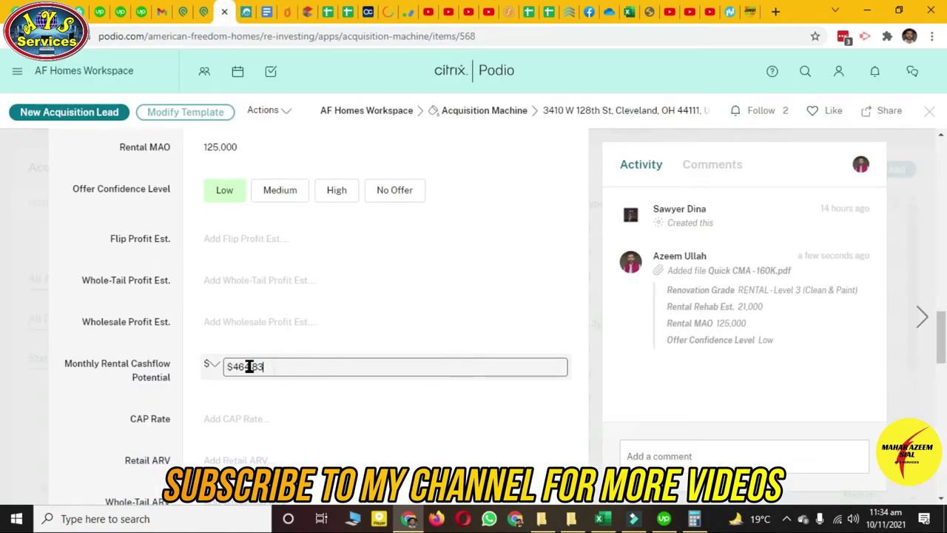
{"action": "left_click", "coordinate": [231, 365]}
{"action": "key", "text": "BackSpace"}
{"action": "left_click", "coordinate": [53, 374]}
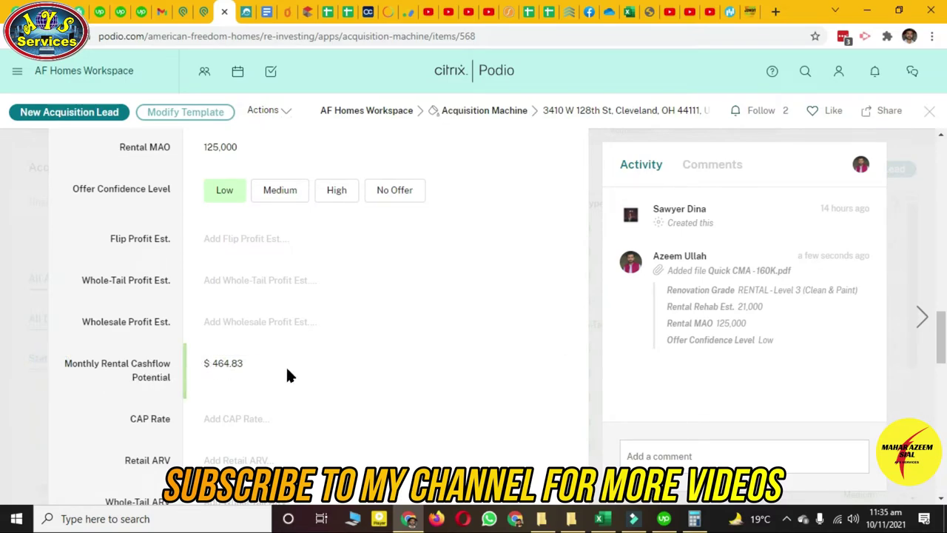
{"action": "scroll", "coordinate": [270, 380], "scroll_direction": "down", "scroll_amount": 1}
Fill CAP Rate with 8.69% copied from sheet cell E38.
{"action": "left_click", "coordinate": [245, 348]}
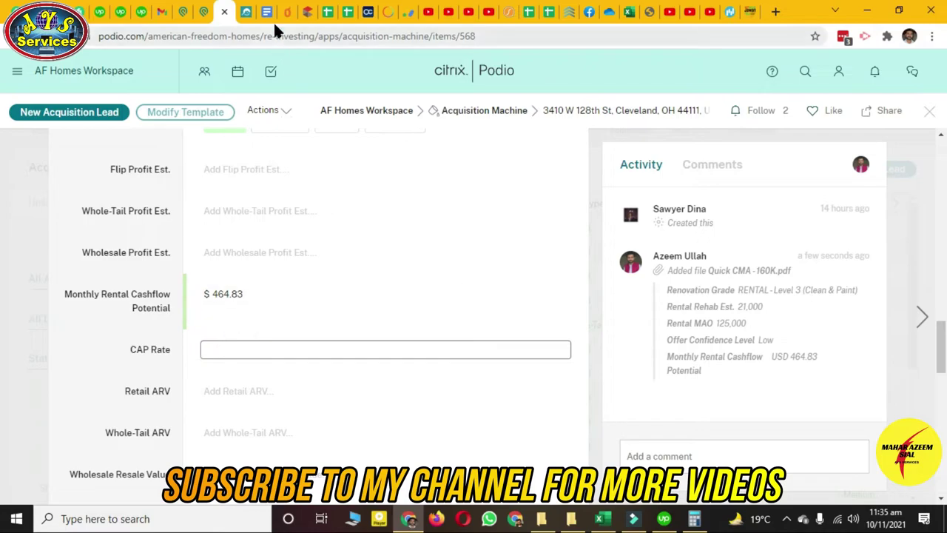
{"action": "left_click", "coordinate": [355, 15]}
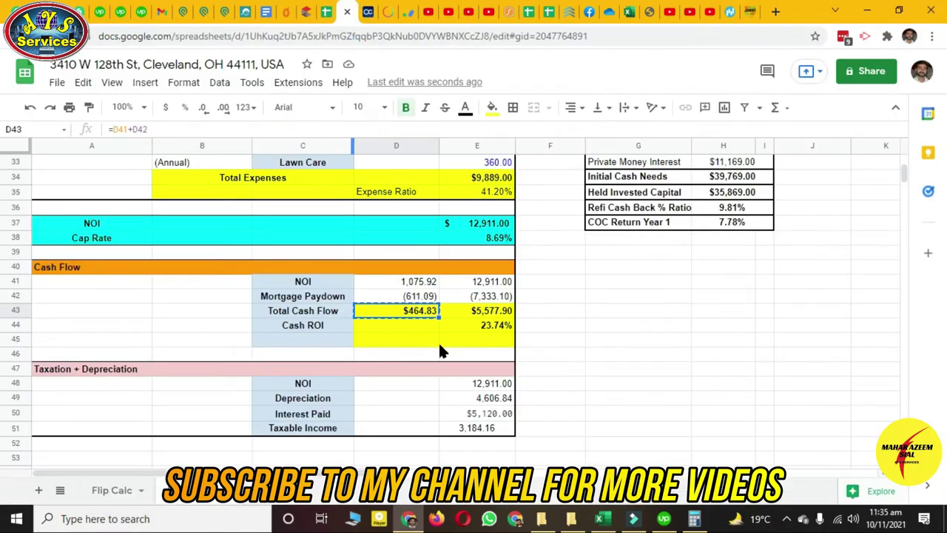
{"action": "left_click", "coordinate": [490, 244]}
{"action": "key", "text": "ctrl+c"}
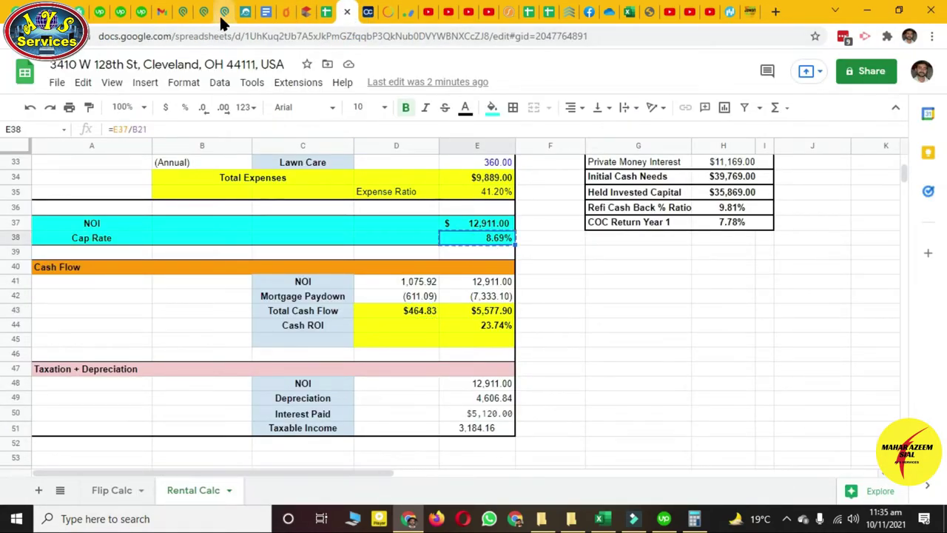
{"action": "left_click", "coordinate": [219, 14]}
{"action": "key", "text": "ctrl+v"}
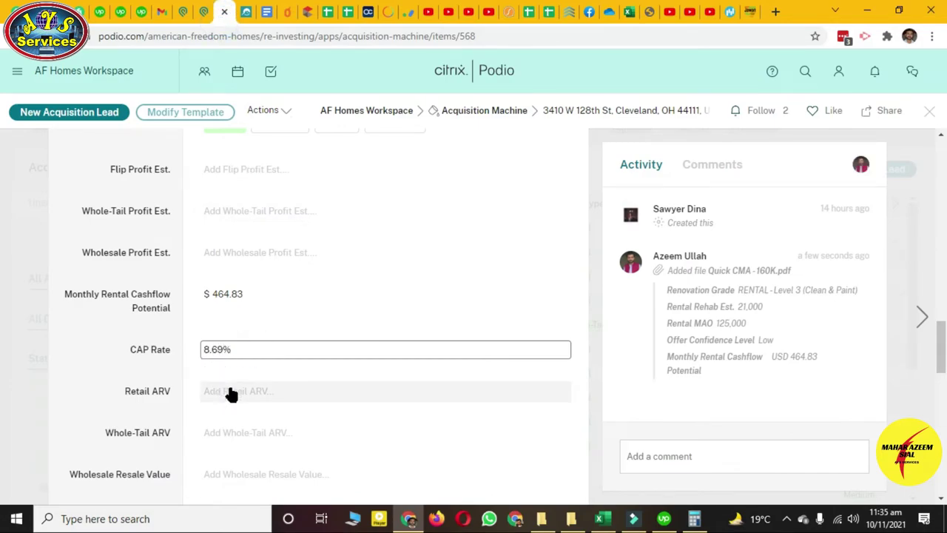
Enter Retail ARV of 160,000 and Retail Rent Value of 2,000.
{"action": "left_click", "coordinate": [230, 392]}
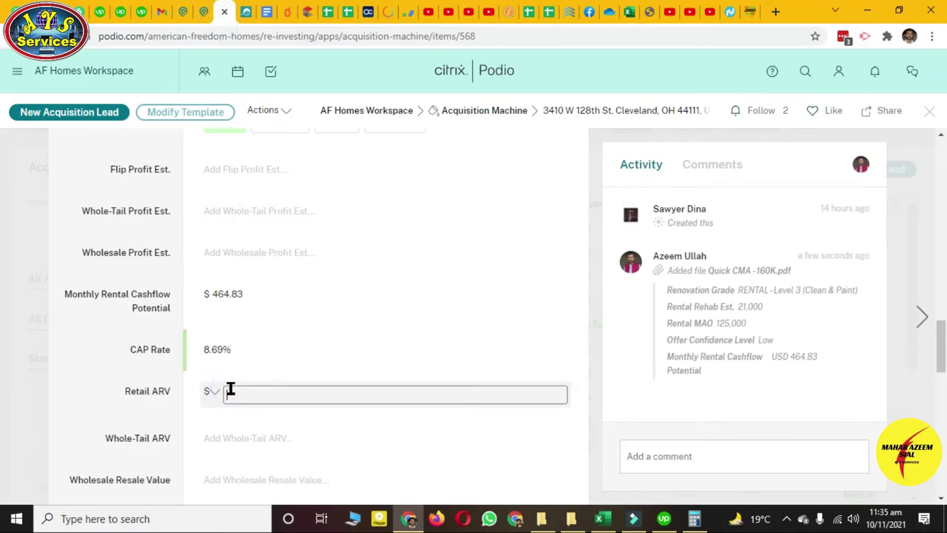
{"action": "type", "text": "160000"}
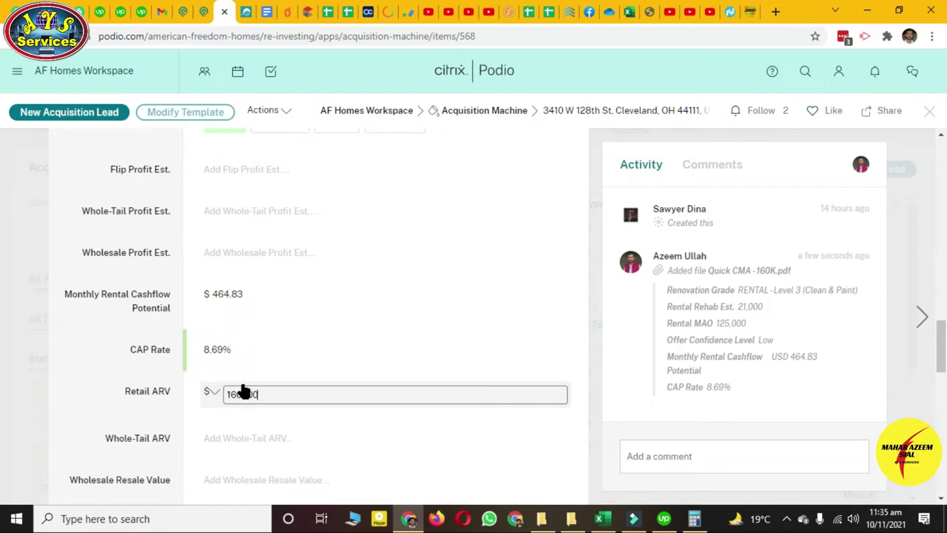
{"action": "left_click", "coordinate": [74, 386]}
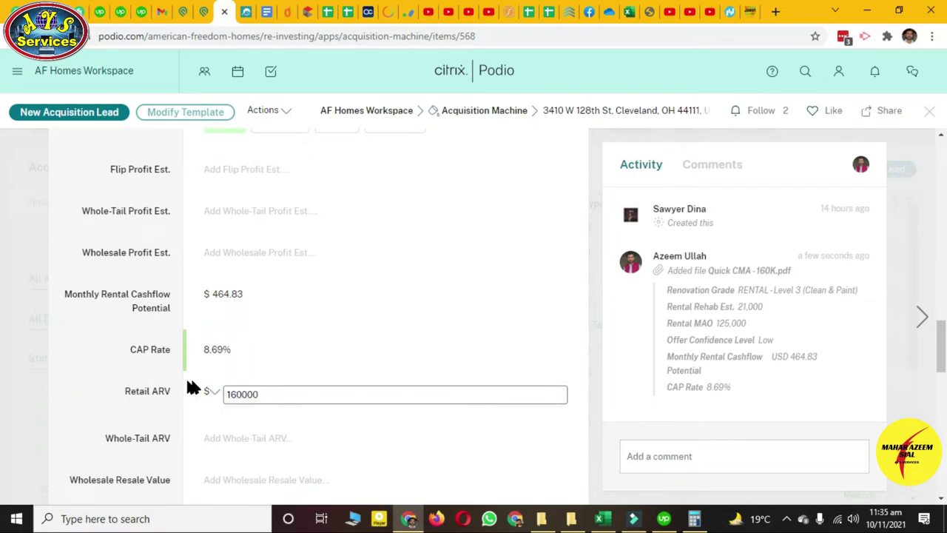
{"action": "scroll", "coordinate": [157, 412], "scroll_direction": "down", "scroll_amount": 1}
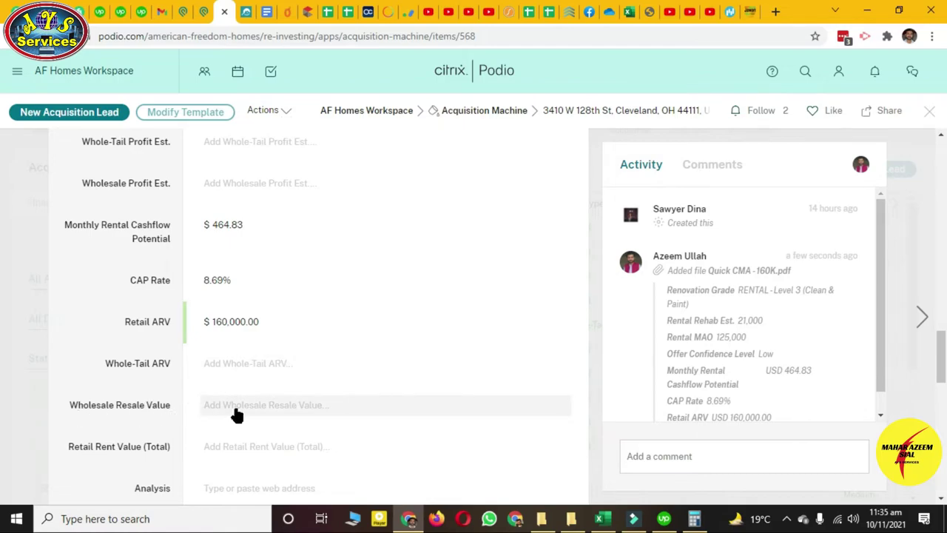
{"action": "scroll", "coordinate": [178, 411], "scroll_direction": "down", "scroll_amount": 1}
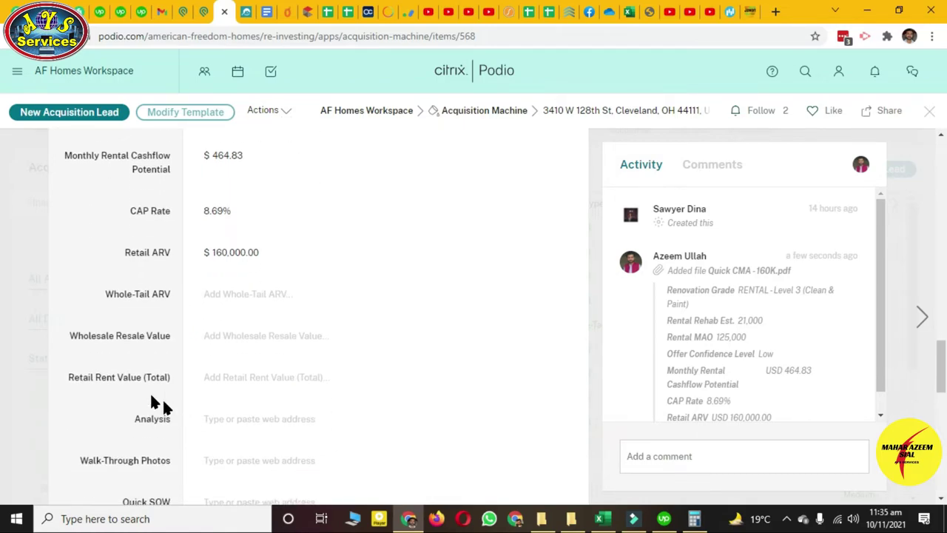
{"action": "left_click", "coordinate": [247, 382]}
{"action": "type", "text": "2000"}
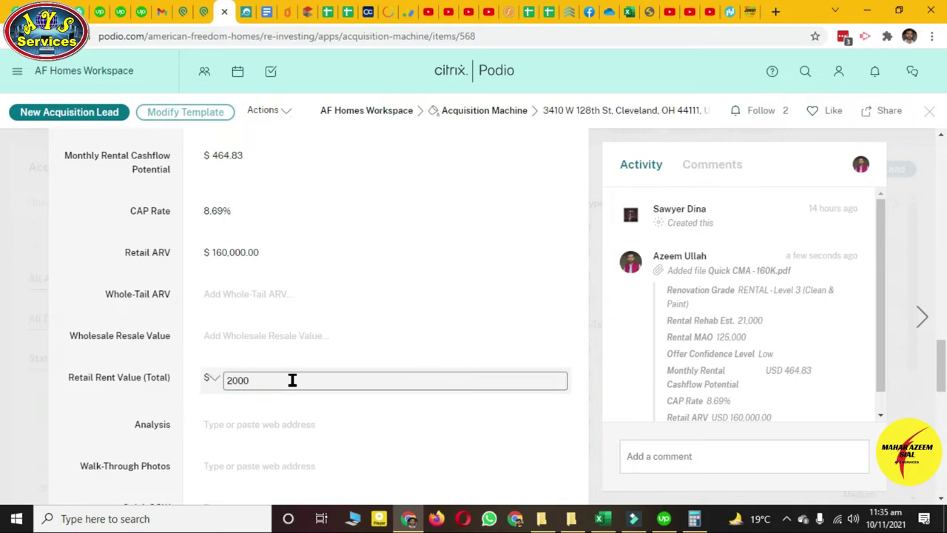
{"action": "left_click", "coordinate": [136, 380]}
{"action": "scroll", "coordinate": [228, 382], "scroll_direction": "down", "scroll_amount": 1}
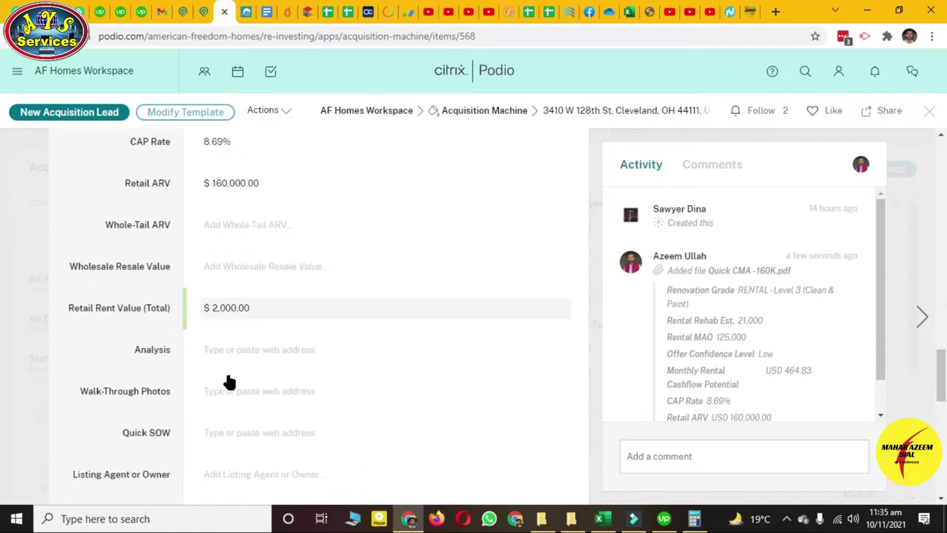
{"action": "left_click", "coordinate": [258, 351]}
{"action": "left_click", "coordinate": [347, 11]}
{"action": "scroll", "coordinate": [563, 300], "scroll_direction": "up", "scroll_amount": 5}
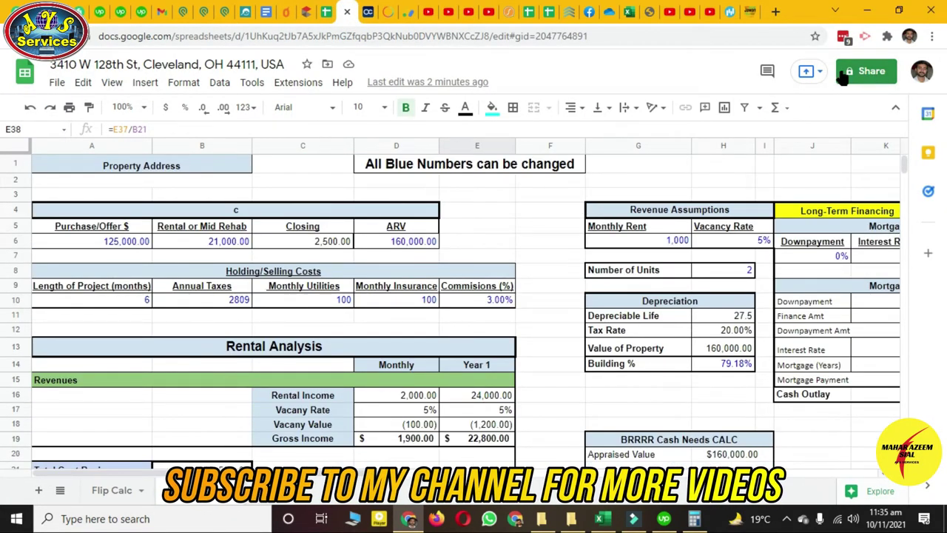
Share the analysis sheet so anyone with the link can edit, and copy the link.
{"action": "left_click", "coordinate": [866, 71]}
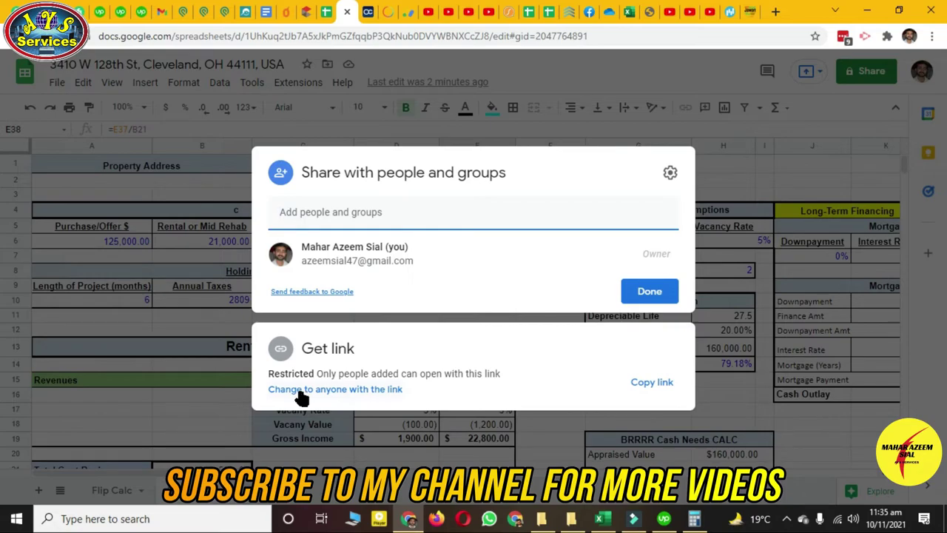
{"action": "left_click", "coordinate": [357, 390]}
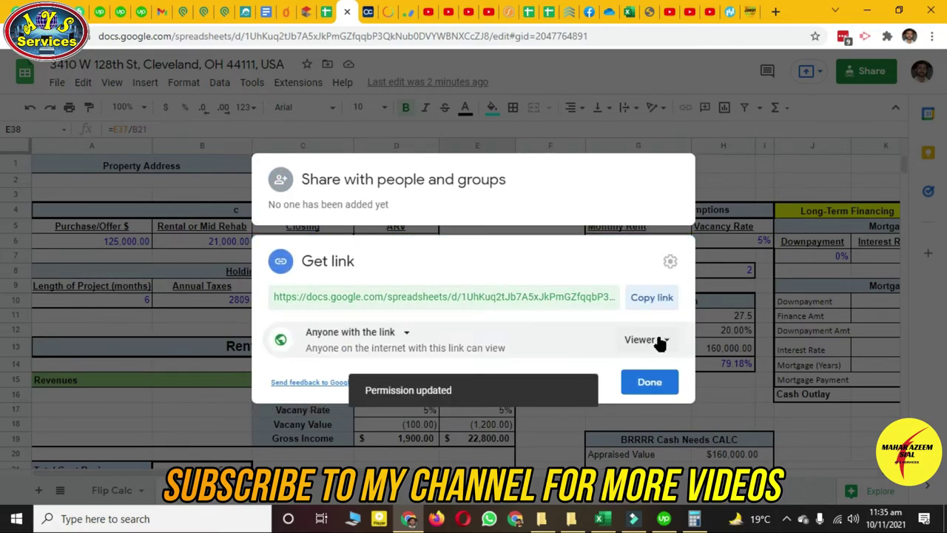
{"action": "left_click", "coordinate": [642, 339]}
{"action": "left_click", "coordinate": [663, 442]}
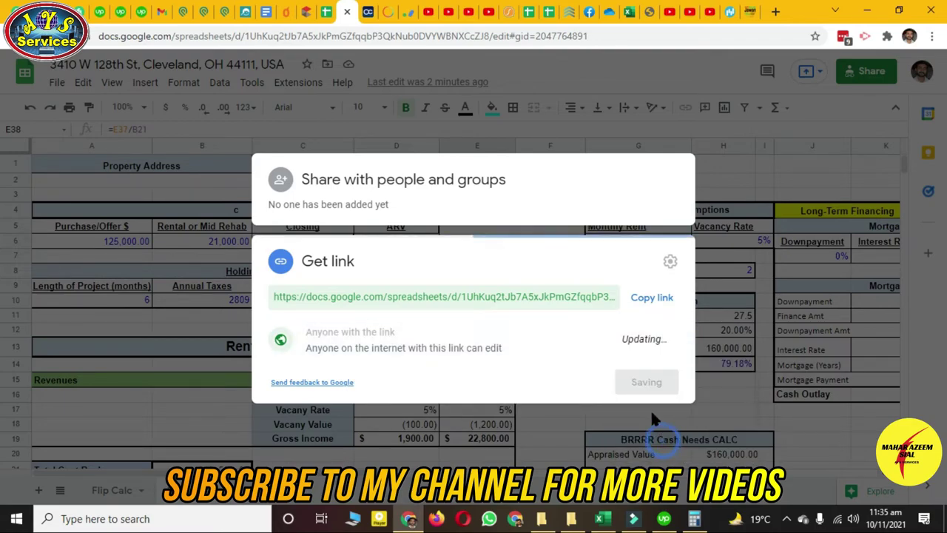
{"action": "left_click", "coordinate": [653, 298]}
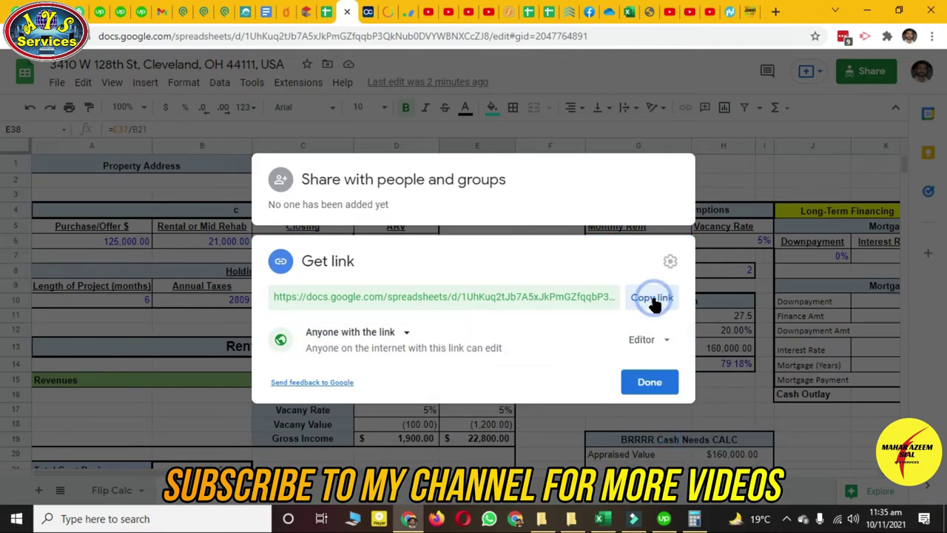
{"action": "left_click", "coordinate": [649, 381]}
Paste the shared sheet link into the lead's Analysis field and verify it opens Rental Calc.
{"action": "left_click", "coordinate": [226, 14]}
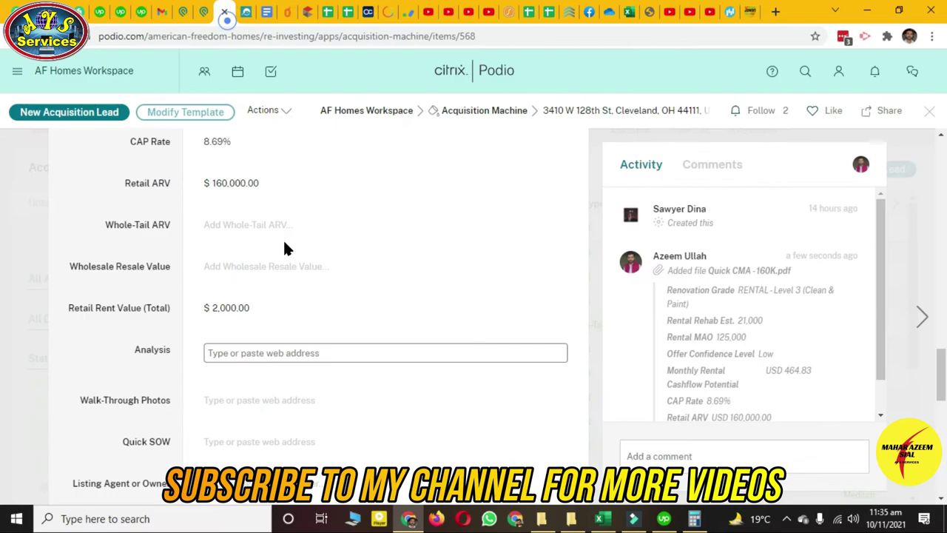
{"action": "left_click", "coordinate": [274, 350]}
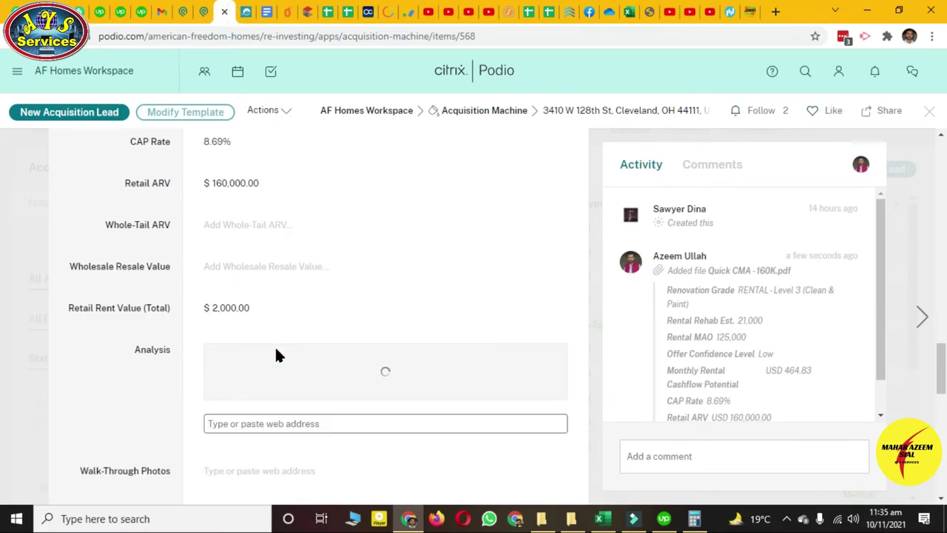
{"action": "left_click", "coordinate": [90, 368]}
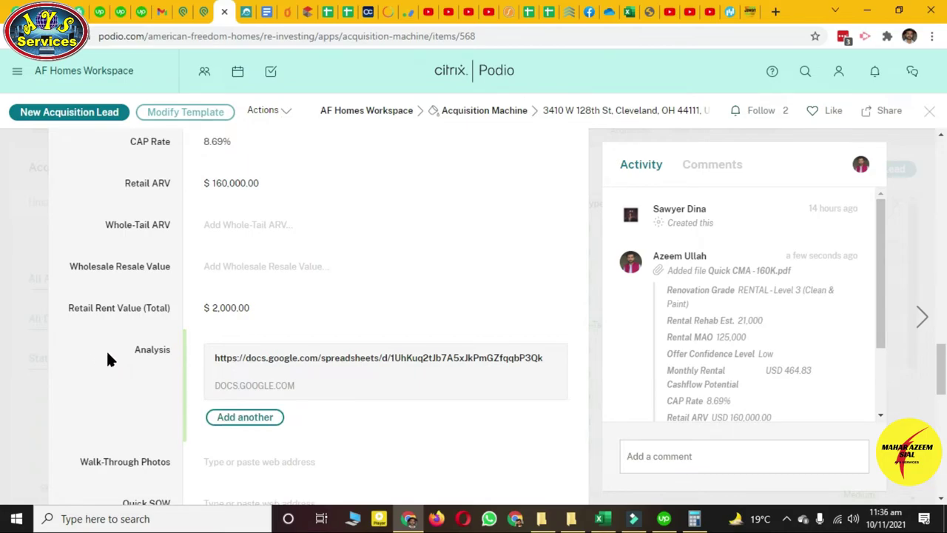
{"action": "left_click", "coordinate": [207, 385]}
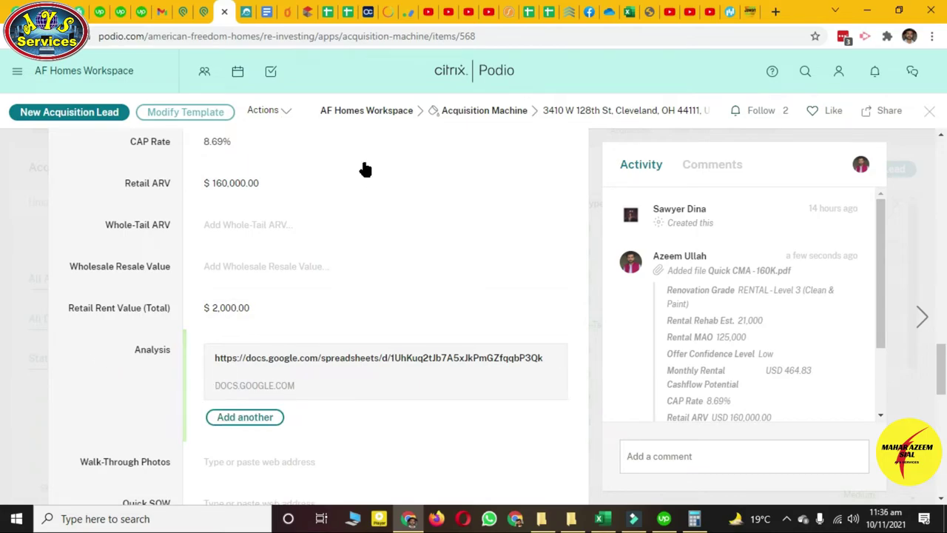
{"action": "left_click", "coordinate": [337, 11]}
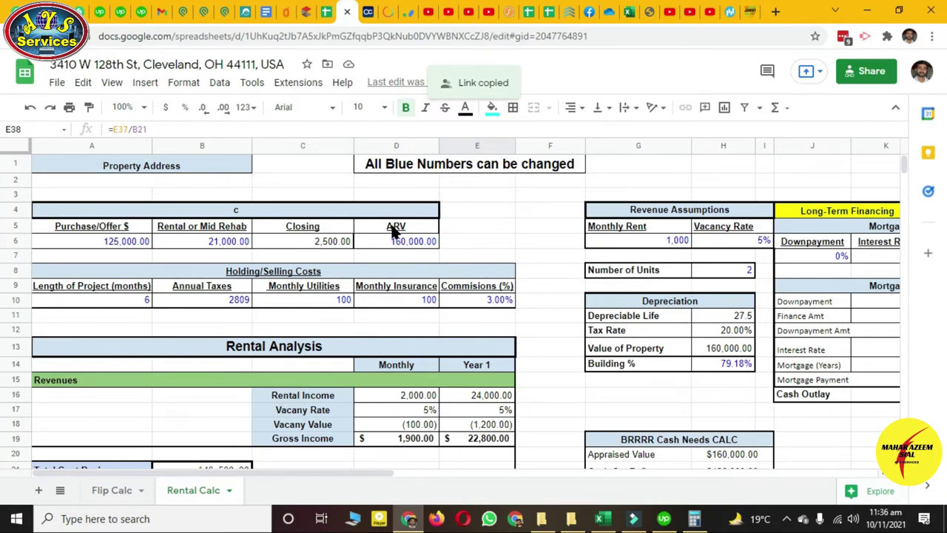
{"action": "left_click", "coordinate": [219, 15]}
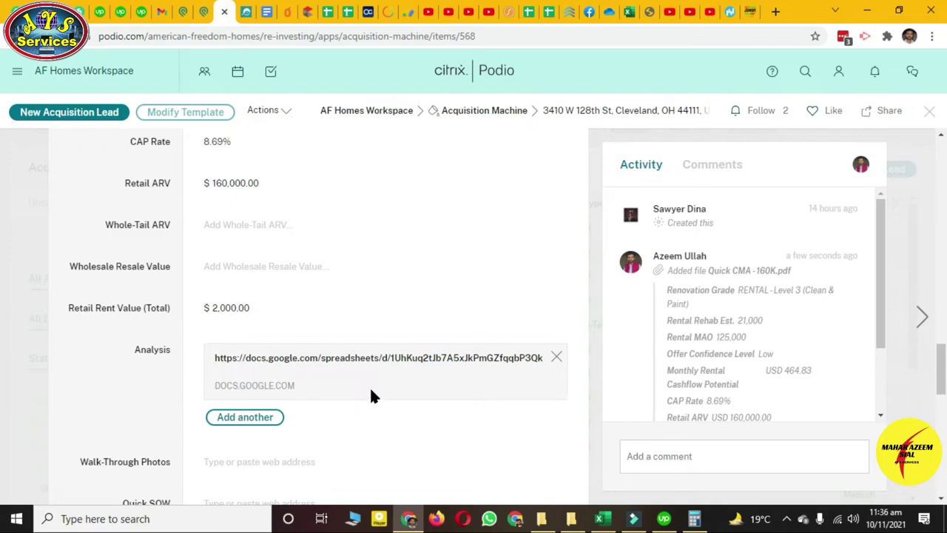
{"action": "scroll", "coordinate": [369, 386], "scroll_direction": "up", "scroll_amount": 3}
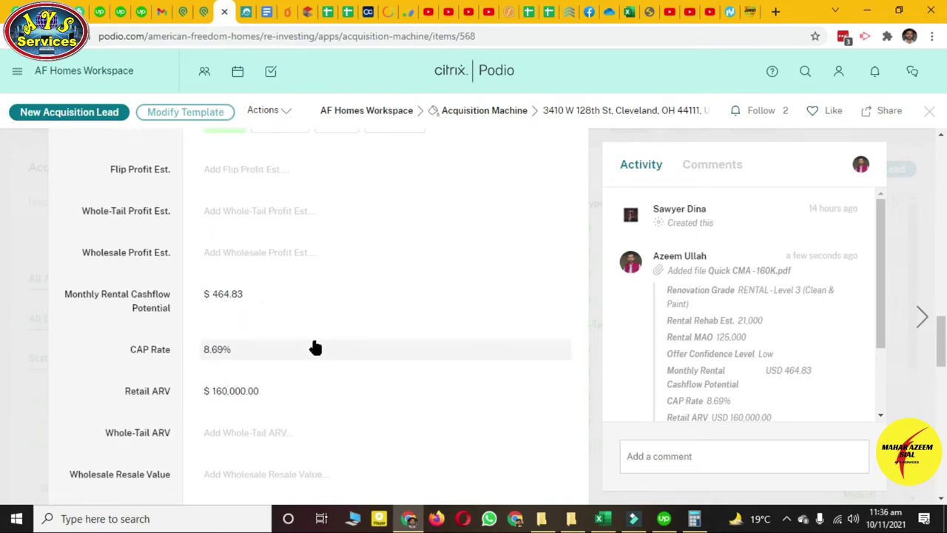
{"action": "scroll", "coordinate": [315, 348], "scroll_direction": "up", "scroll_amount": 4}
{"action": "scroll", "coordinate": [314, 348], "scroll_direction": "up", "scroll_amount": 4}
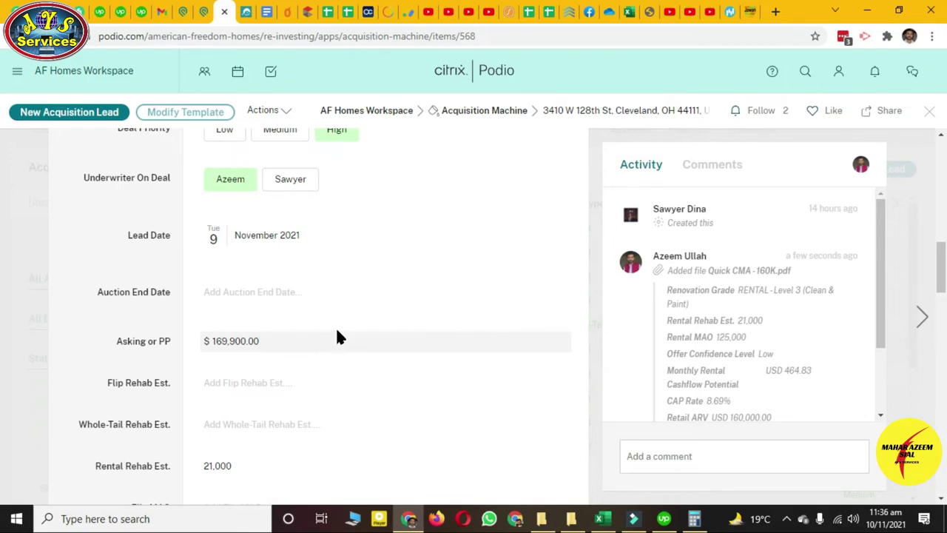
{"action": "scroll", "coordinate": [348, 325], "scroll_direction": "down", "scroll_amount": 4}
{"action": "scroll", "coordinate": [733, 332], "scroll_direction": "down", "scroll_amount": 2}
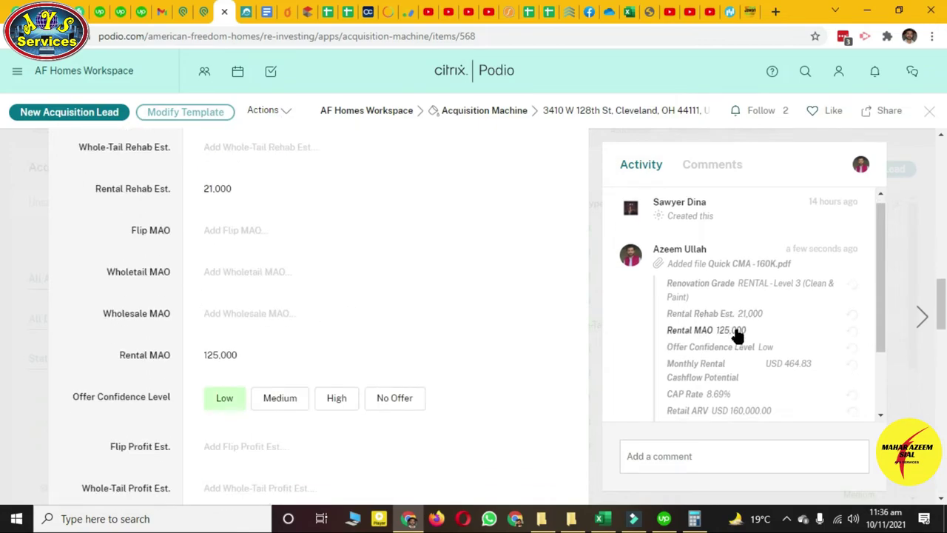
{"action": "left_click", "coordinate": [692, 457]}
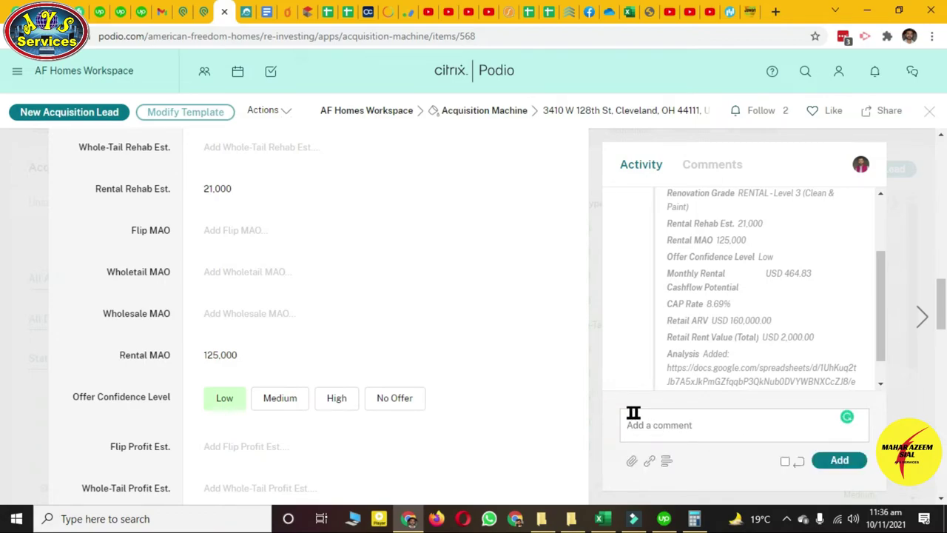
{"action": "scroll", "coordinate": [313, 353], "scroll_direction": "down", "scroll_amount": 7}
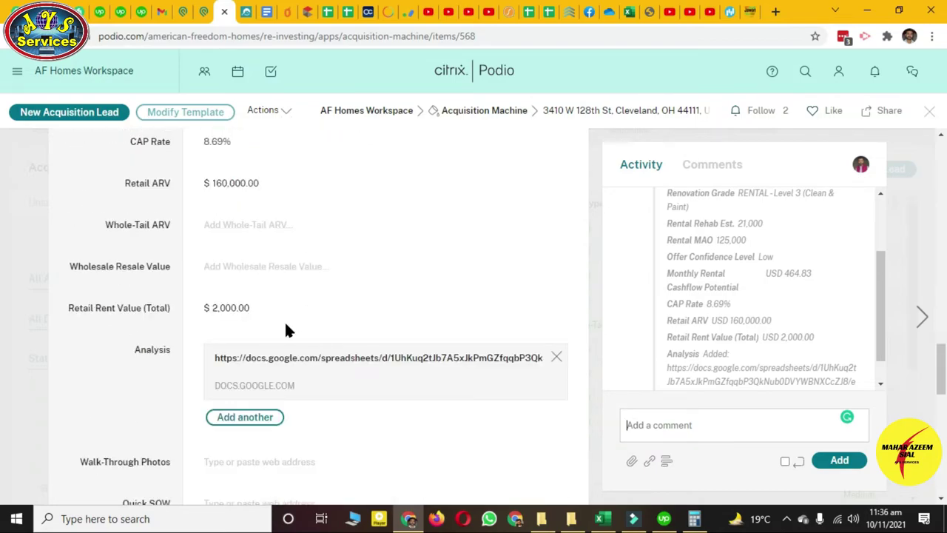
{"action": "scroll", "coordinate": [317, 379], "scroll_direction": "down", "scroll_amount": 5}
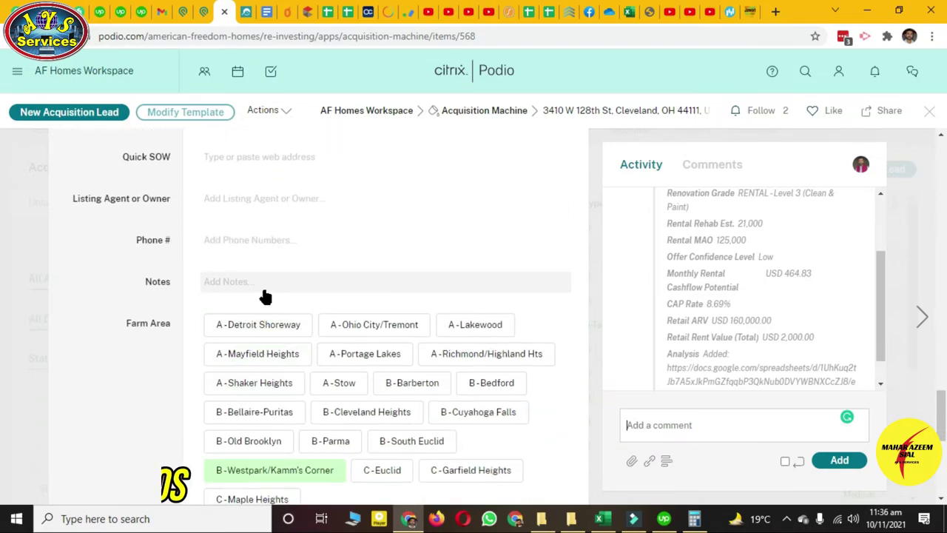
Write a note that no proper comps were found in the area, so these 3 comps were used.
{"action": "left_click", "coordinate": [264, 289]}
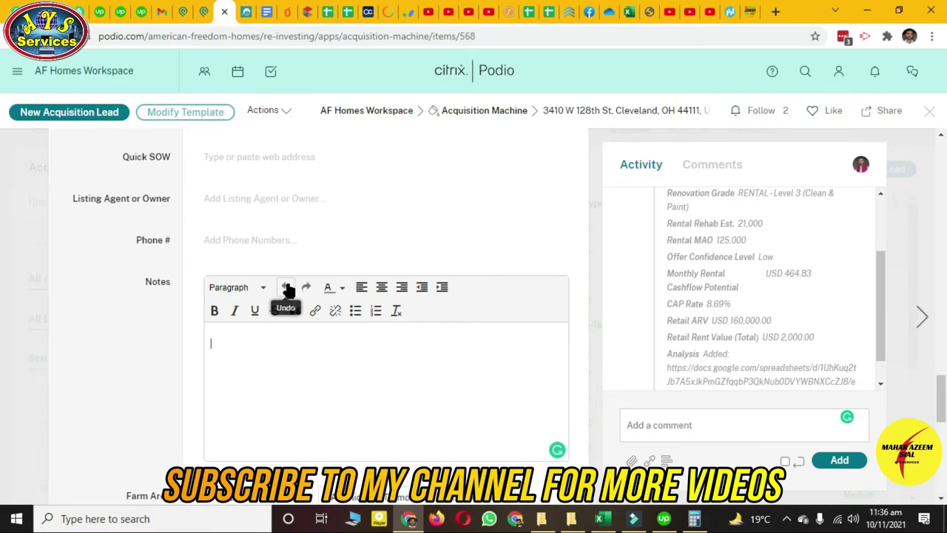
{"action": "type", "text": "I haven't found proper comps"}
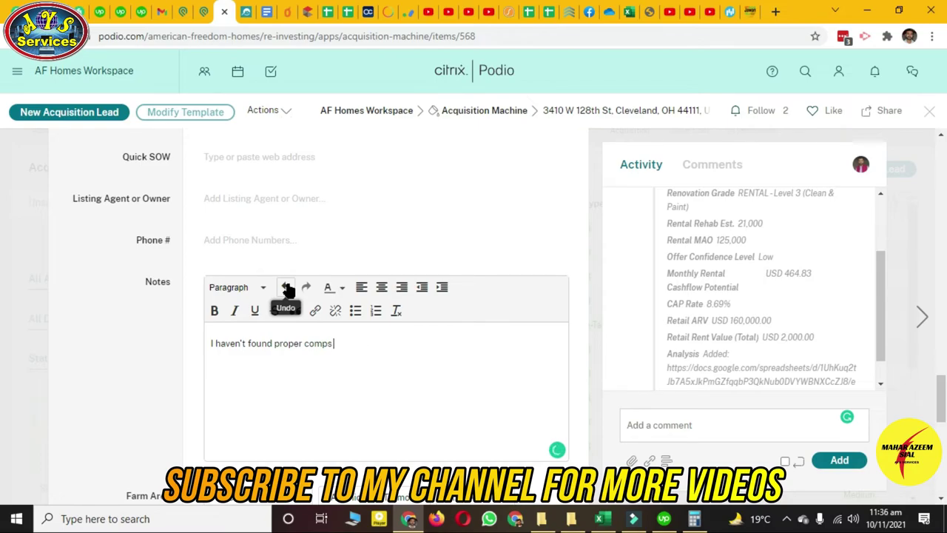
{"action": "type", "text": "area but got these 3"}
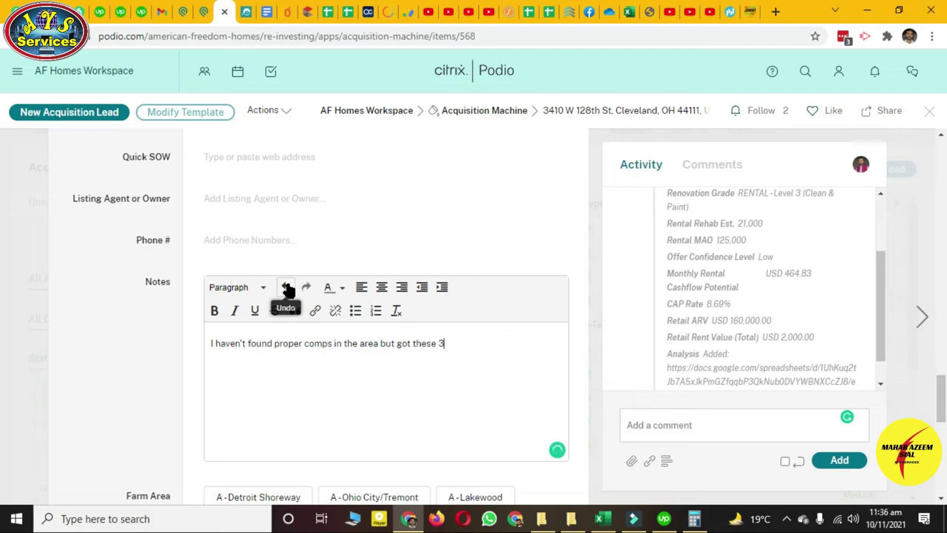
{"action": "type", "text": "mps and done."}
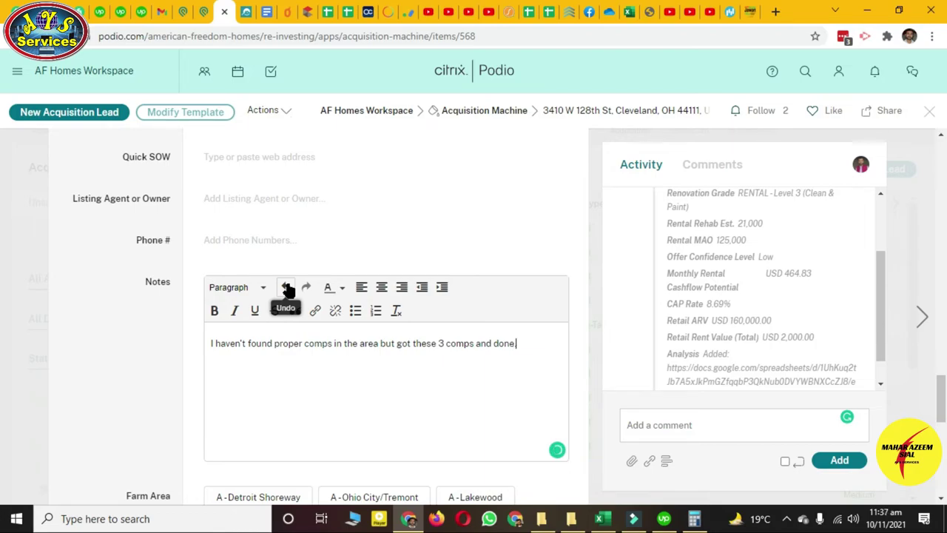
{"action": "left_click", "coordinate": [123, 318]}
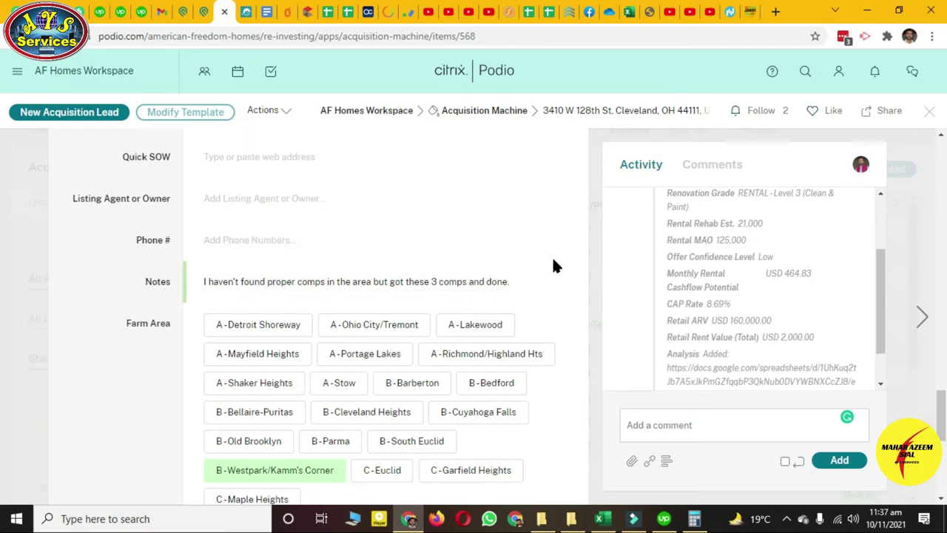
{"action": "scroll", "coordinate": [769, 357], "scroll_direction": "down", "scroll_amount": 1}
Set the Status Date to 11/10/2021 and mark the lead's Status as Analyzed.
{"action": "left_click", "coordinate": [706, 421]}
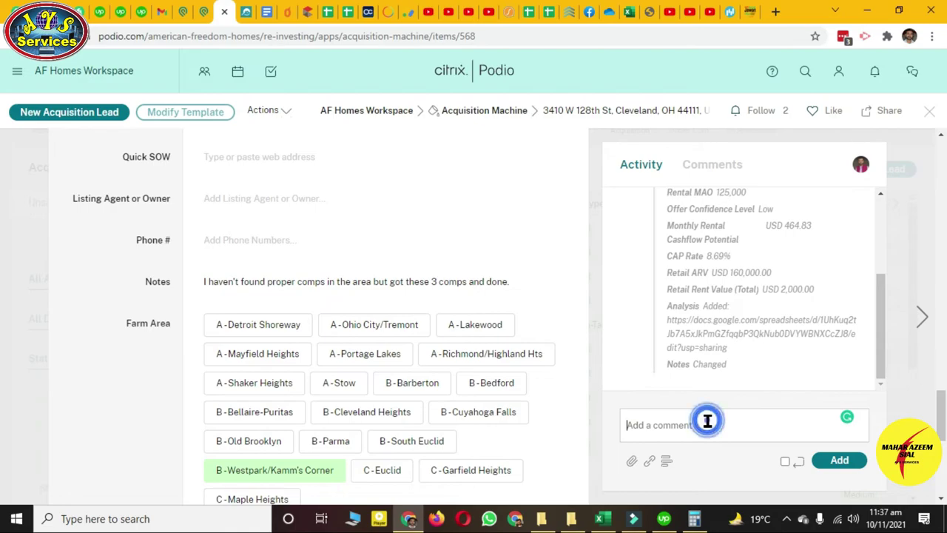
{"action": "scroll", "coordinate": [319, 342], "scroll_direction": "up", "scroll_amount": 15}
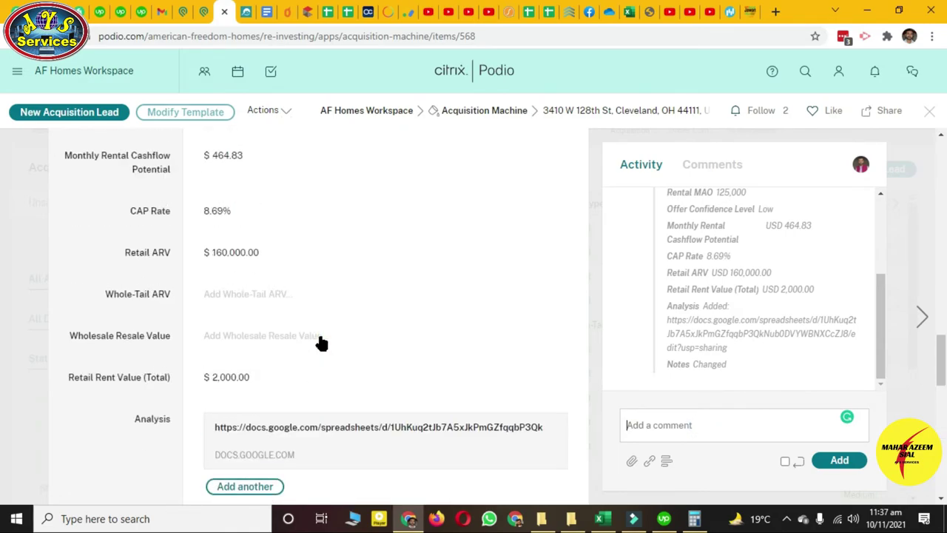
{"action": "scroll", "coordinate": [323, 342], "scroll_direction": "up", "scroll_amount": 5}
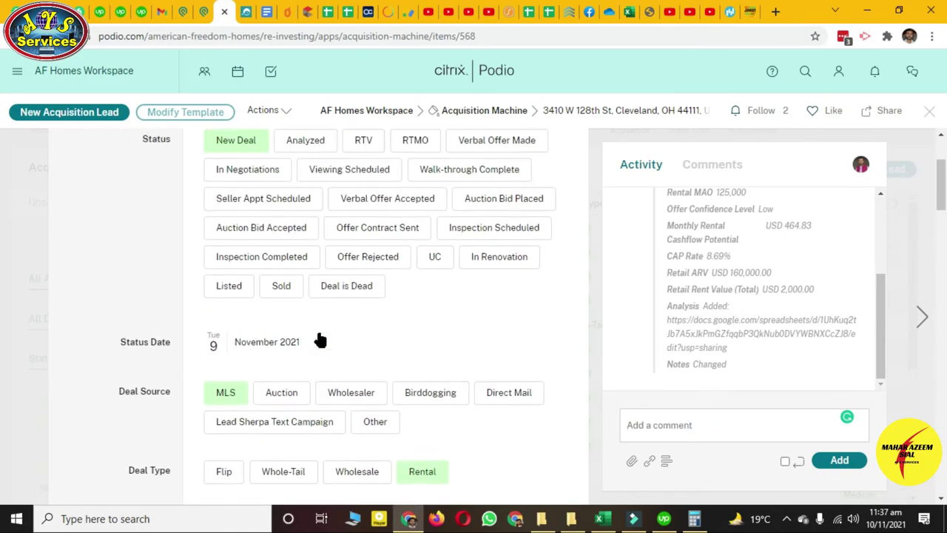
{"action": "left_click", "coordinate": [275, 417]}
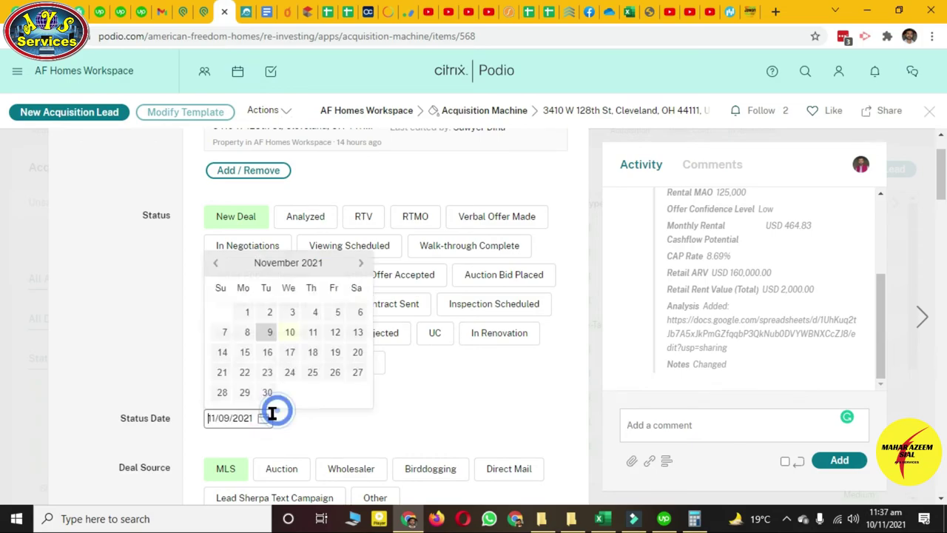
{"action": "left_click", "coordinate": [290, 333]}
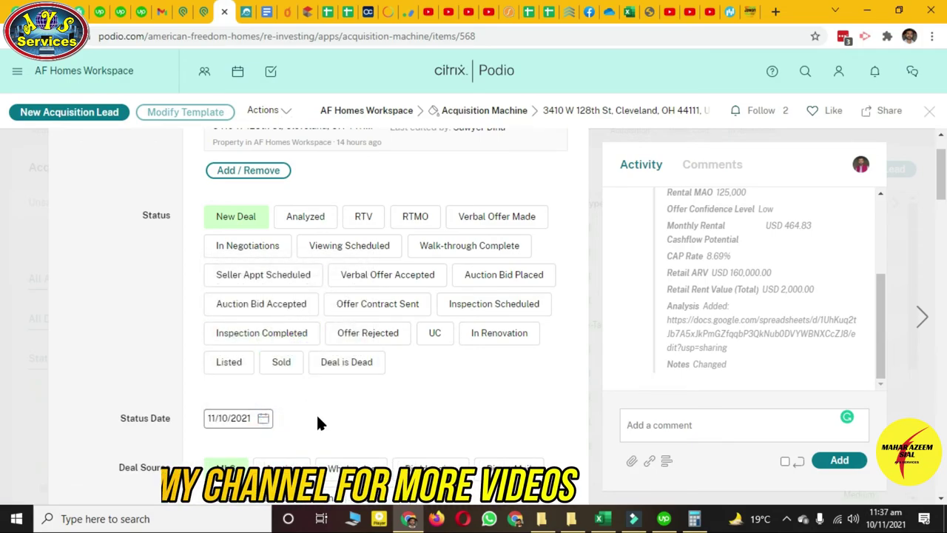
{"action": "left_click", "coordinate": [84, 365]}
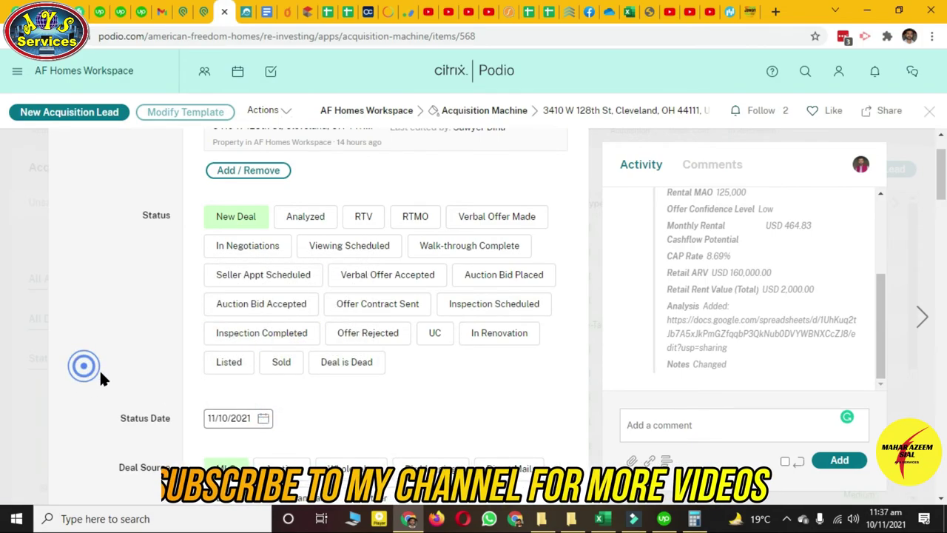
{"action": "left_click", "coordinate": [292, 221]}
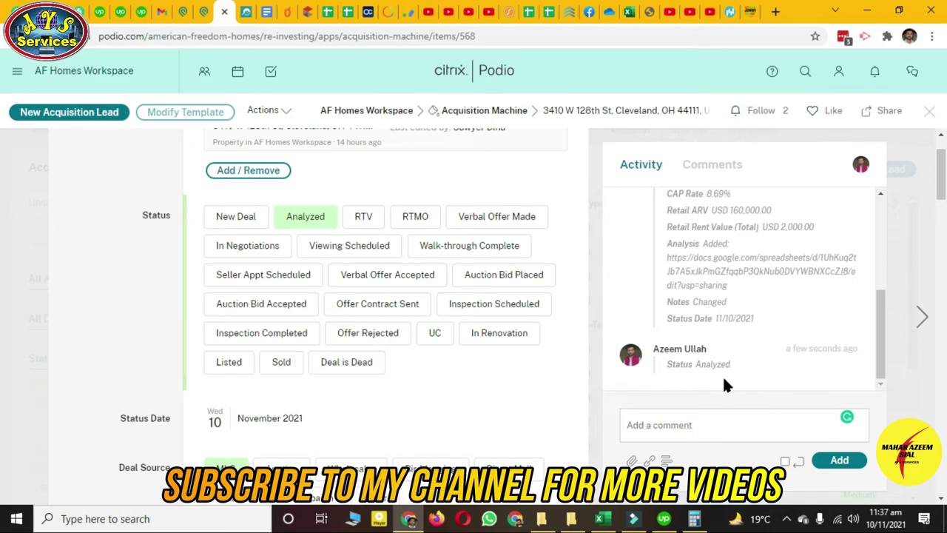
{"action": "left_click", "coordinate": [730, 423]}
{"action": "left_click", "coordinate": [730, 422]}
{"action": "type", "text": "@"}
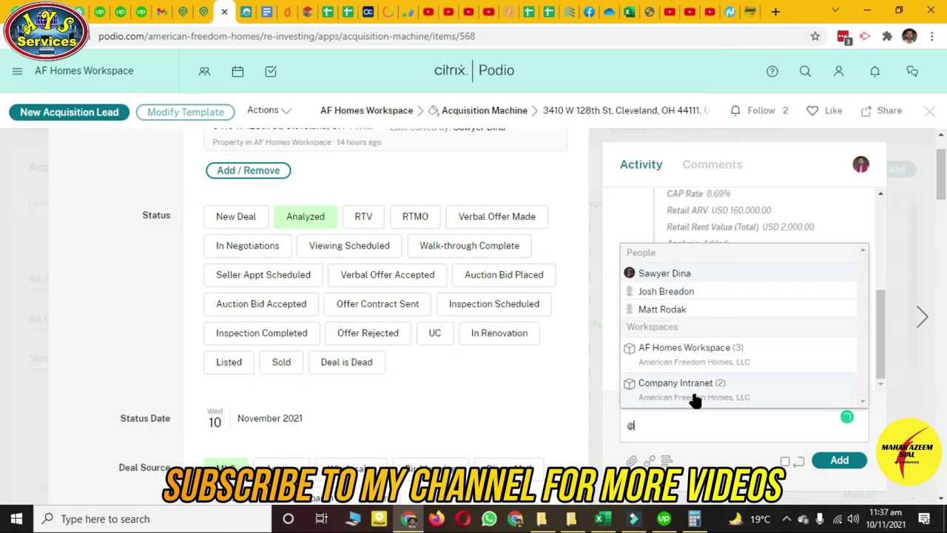
{"action": "left_click", "coordinate": [671, 275]}
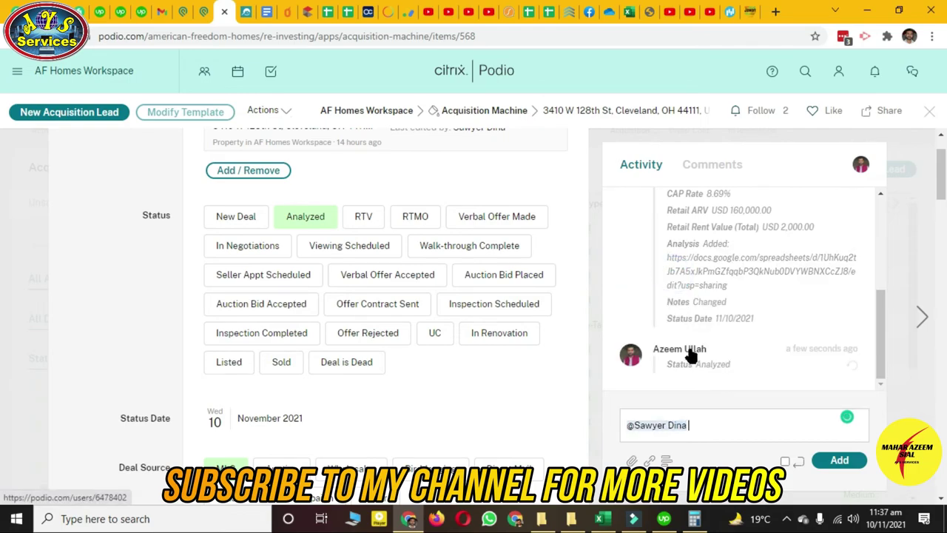